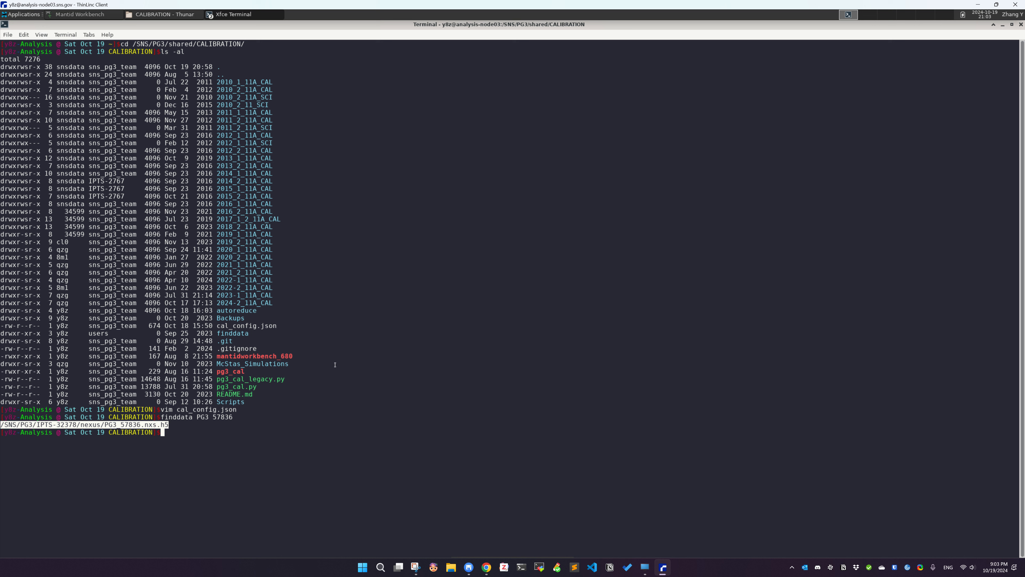
# Reopen cal_config.json in vim by recalling the earlier command from history
pyautogui.press('Up')
pyautogui.press('Up')
pyautogui.press('Return')
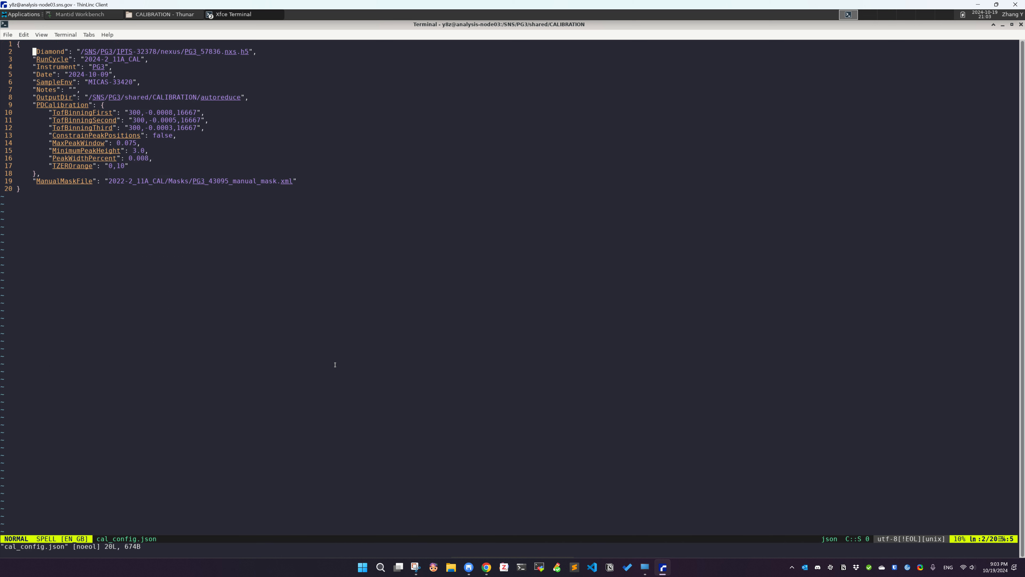
# Examine the Diamond file path, RunCycle and Date entries at the top of the calibration config
pyautogui.moveTo(97, 52); pyautogui.dragTo(216, 52)
pyautogui.click(269, 119)
pyautogui.press('Down')
pyautogui.press('Right')
pyautogui.press('l')
pyautogui.press('j')
pyautogui.press('h')
pyautogui.press('j')
pyautogui.press('w')
pyautogui.press('w')
pyautogui.press('w')
pyautogui.press('w')
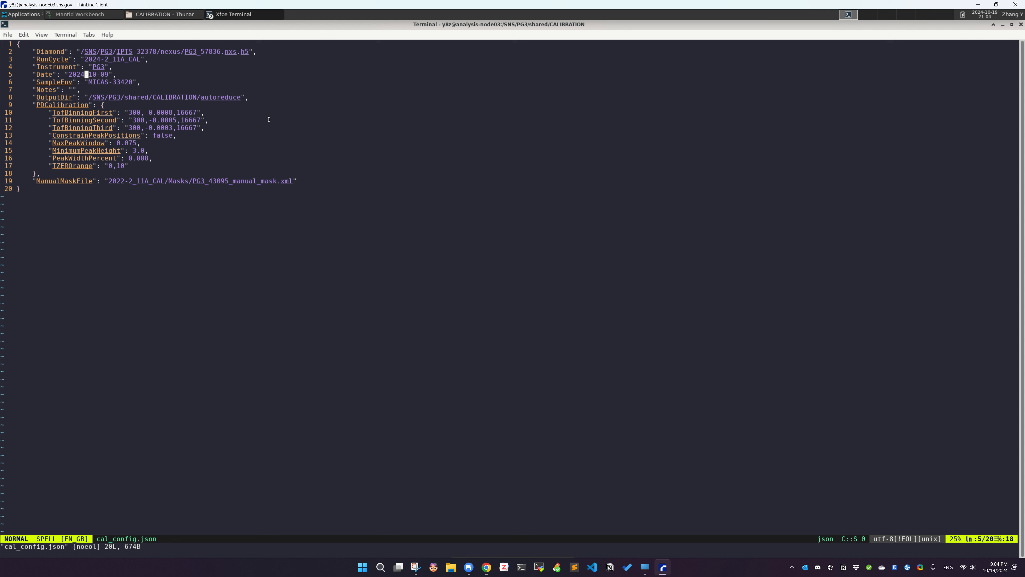
# Examine the OutputDir path and the PDCalibration parameter block in the config
pyautogui.press('h')
pyautogui.press('k')
pyautogui.press('h')
pyautogui.press('h')
pyautogui.press('j')
pyautogui.press('j')
pyautogui.press('j')
pyautogui.press('h')
pyautogui.press('k')
pyautogui.press('k')
pyautogui.press('h')
pyautogui.press('j')
pyautogui.press('j')
pyautogui.press('l')
pyautogui.press('l')
pyautogui.press('j')
pyautogui.doubleClick(175, 98)
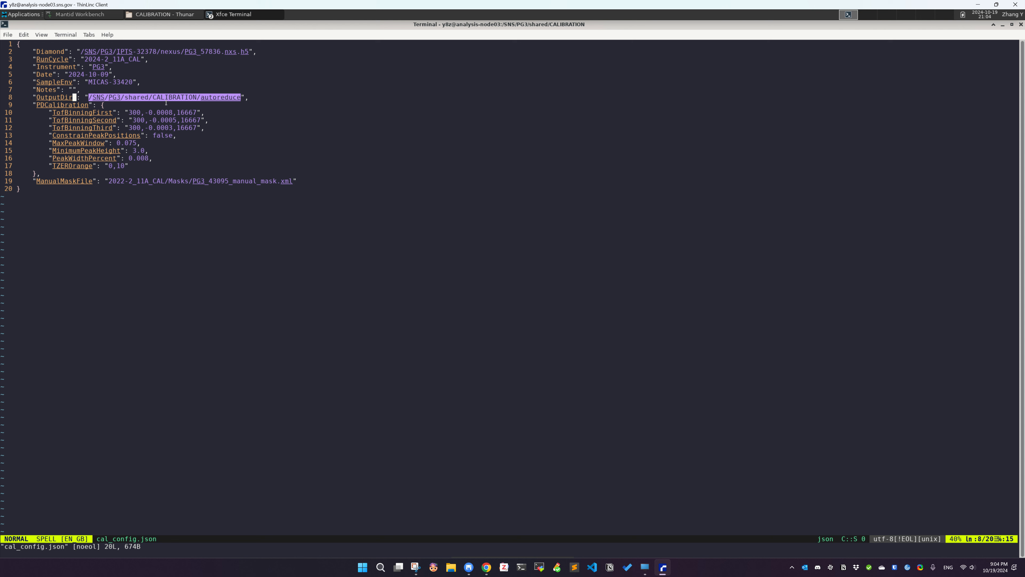
pyautogui.click(167, 98)
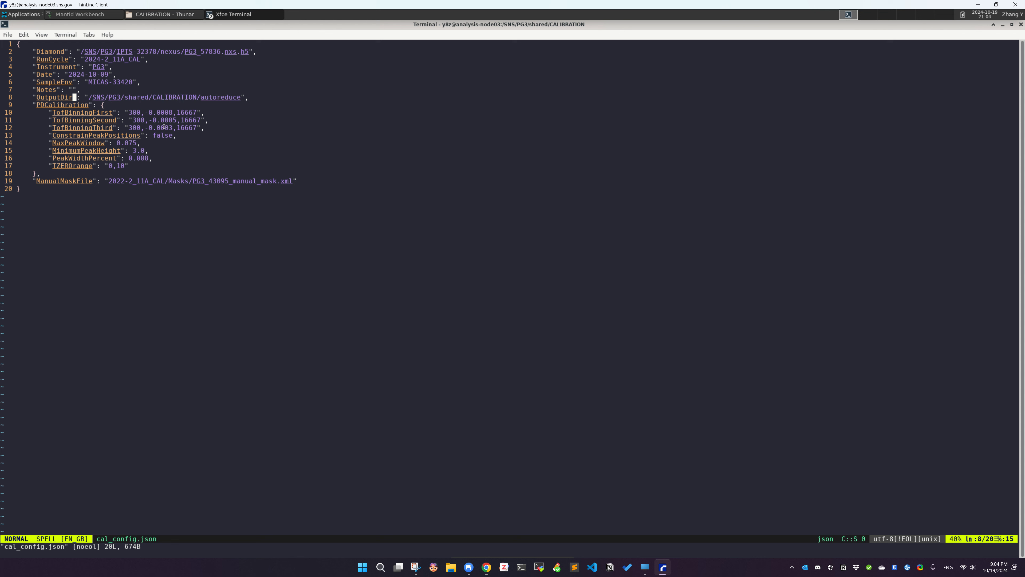
pyautogui.moveTo(31, 103); pyautogui.dragTo(93, 173)
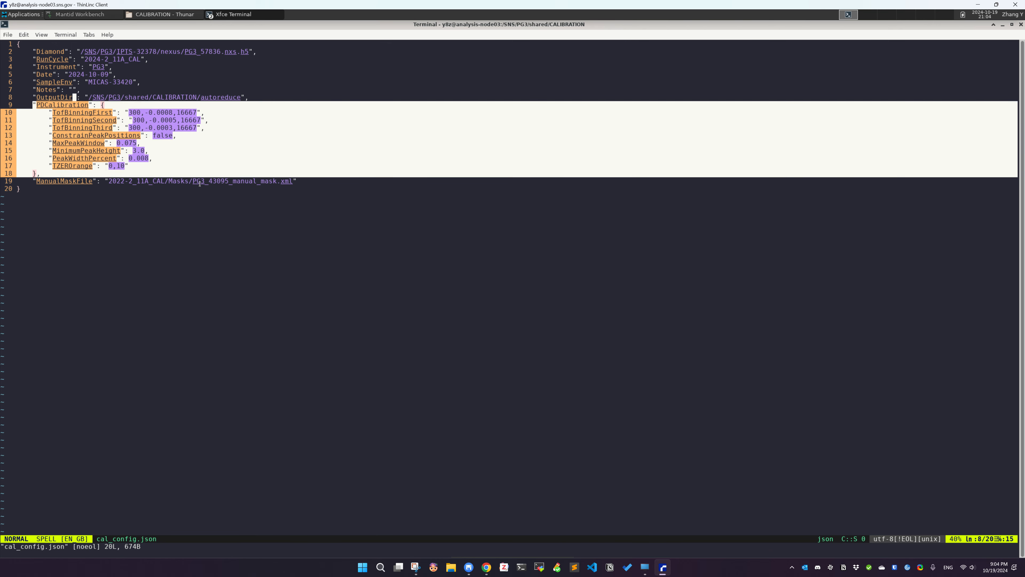
pyautogui.click(316, 277)
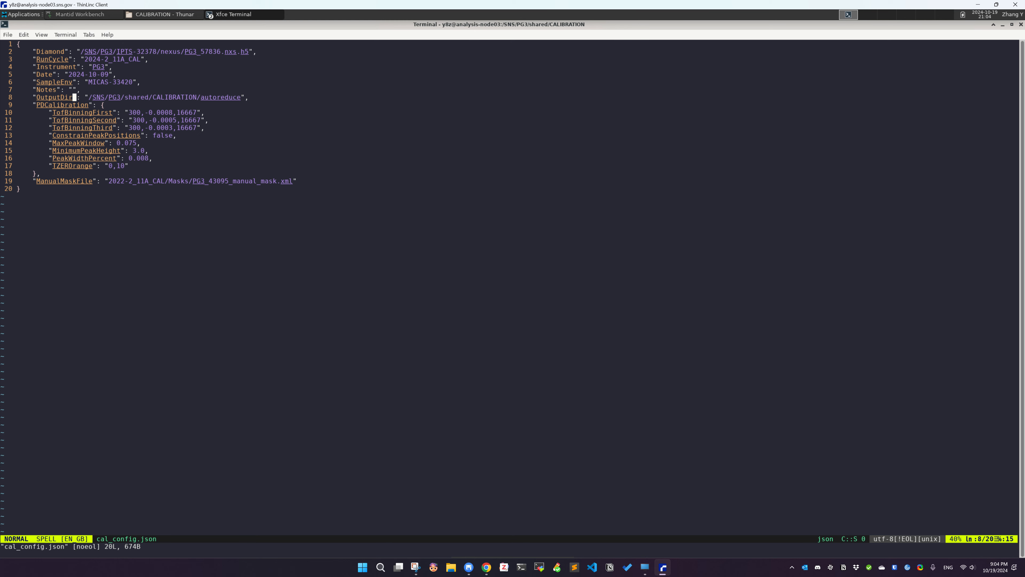
# Switch to the browser and consult the PDCalibration v1 algorithm documentation, then return to the terminal
pyautogui.hotkey('alt', 'Tab')
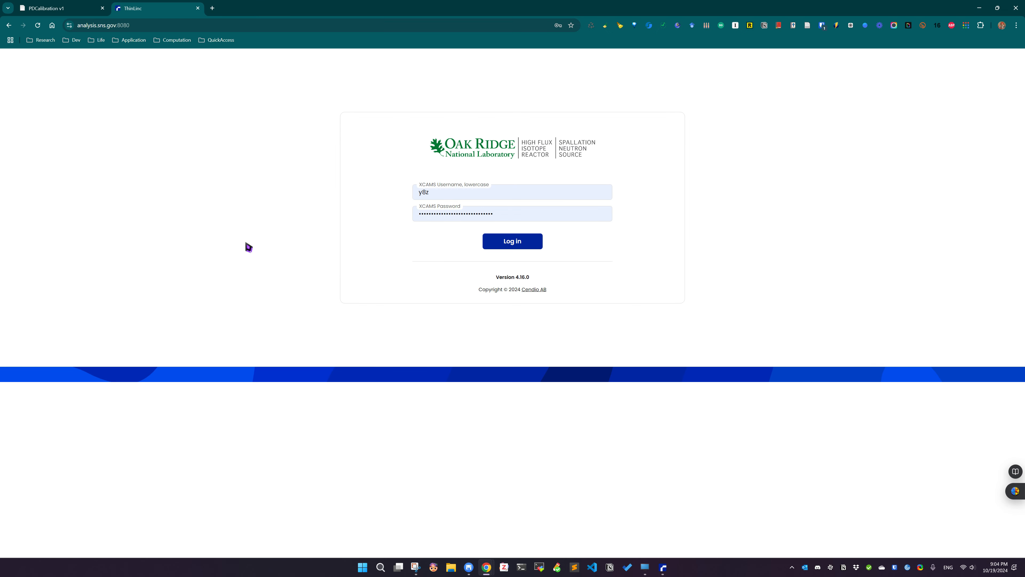
pyautogui.click(72, 7)
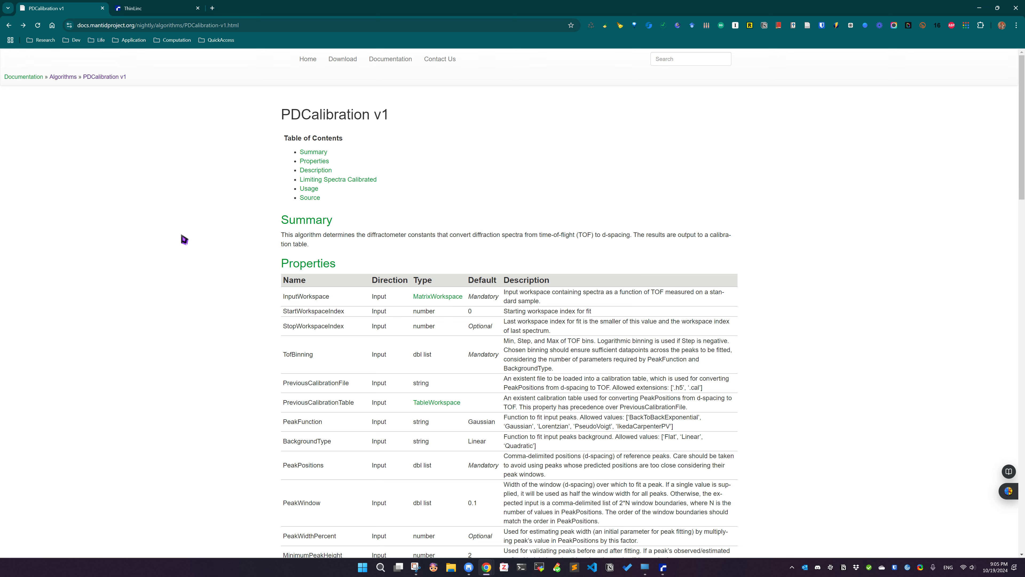
pyautogui.doubleClick(350, 117)
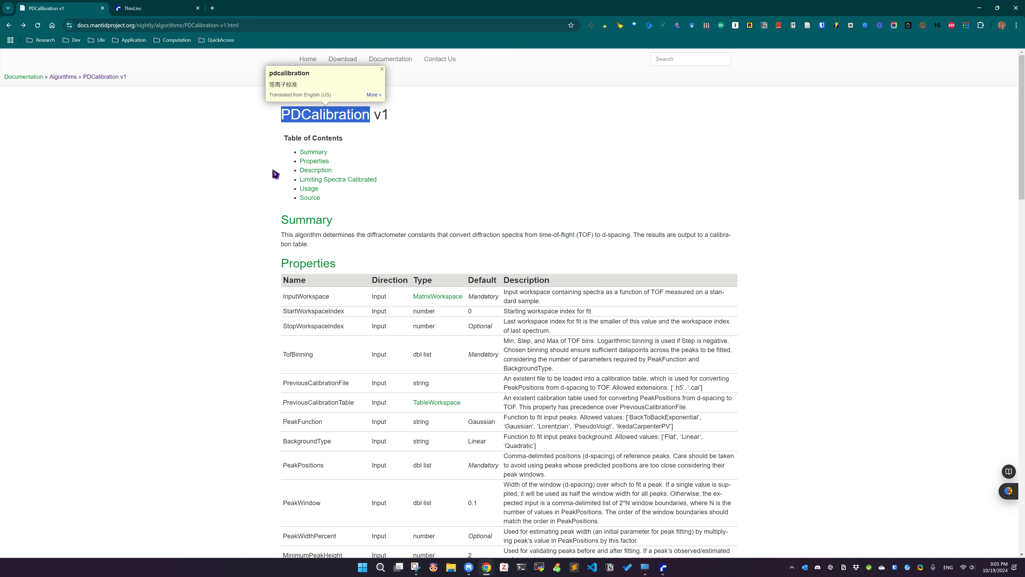
pyautogui.click(823, 224)
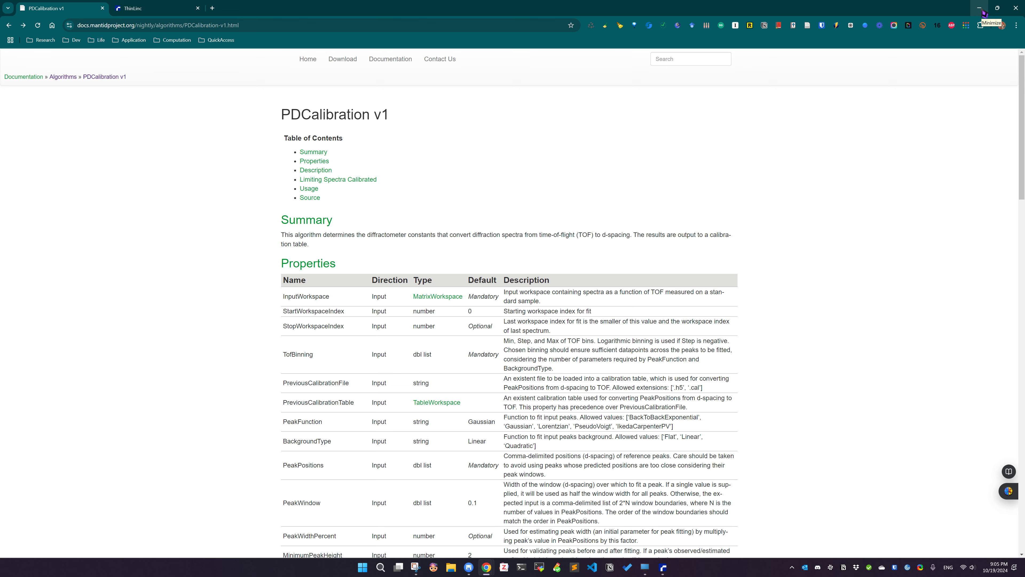
pyautogui.click(981, 8)
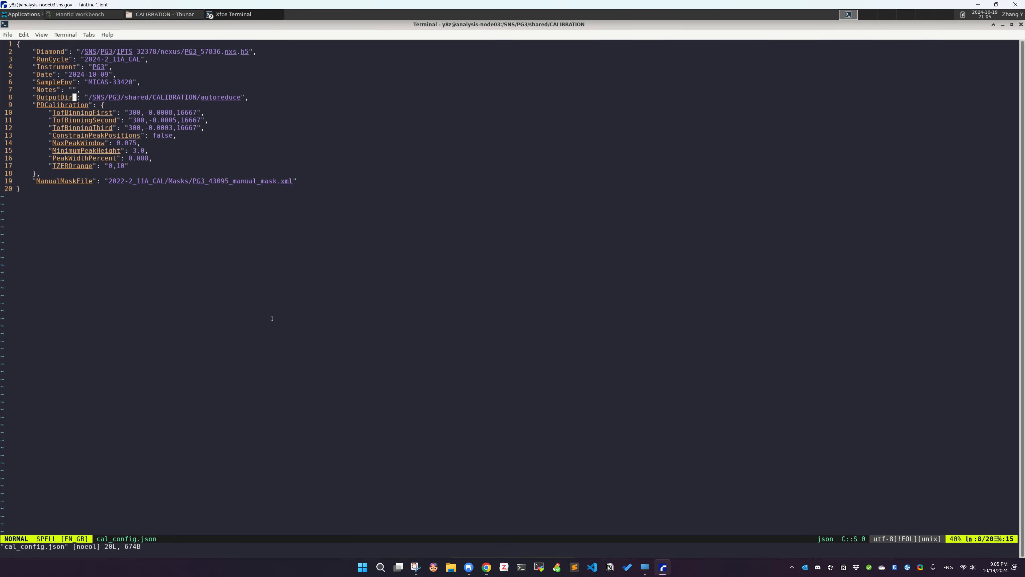
# Review the PDCalibration block and ManualMaskFile path, then quit vim
pyautogui.press('j')
pyautogui.press('j')
pyautogui.press('j')
pyautogui.press('j')
pyautogui.press('j')
pyautogui.press('j')
pyautogui.press('j')
pyautogui.press('j')
pyautogui.press('j')
pyautogui.press('j')
pyautogui.press('j')
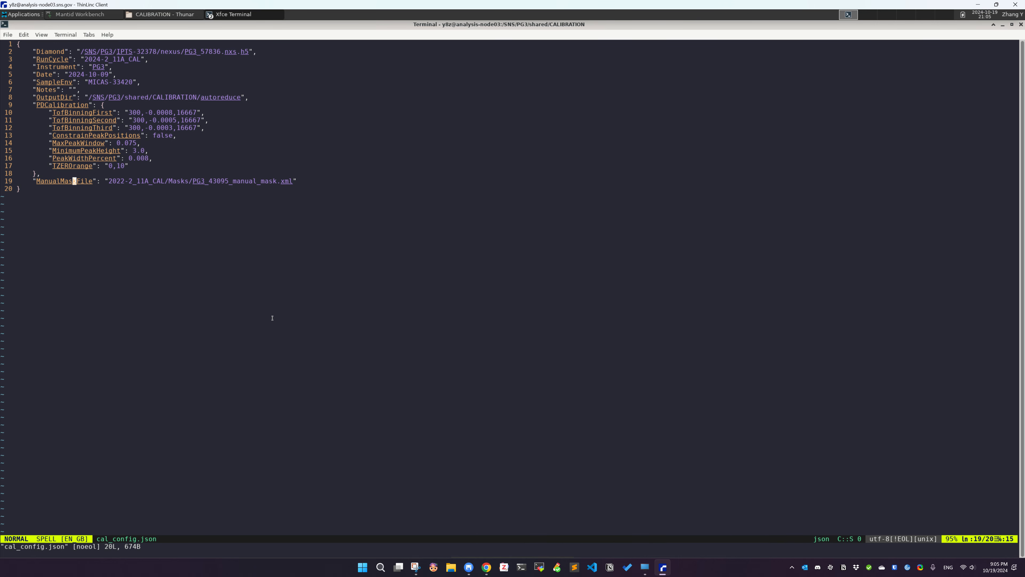
pyautogui.press('k')
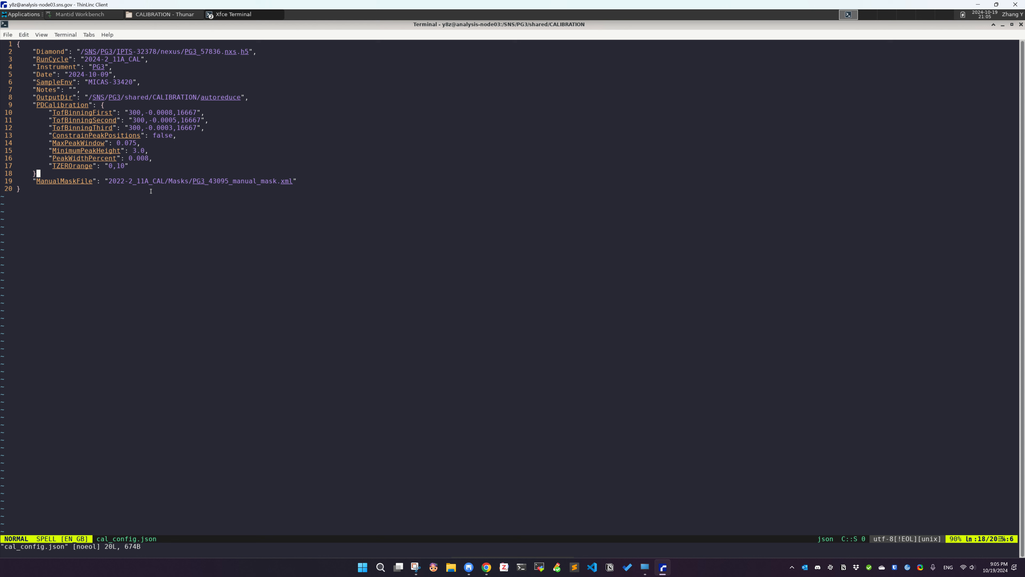
pyautogui.doubleClick(213, 181)
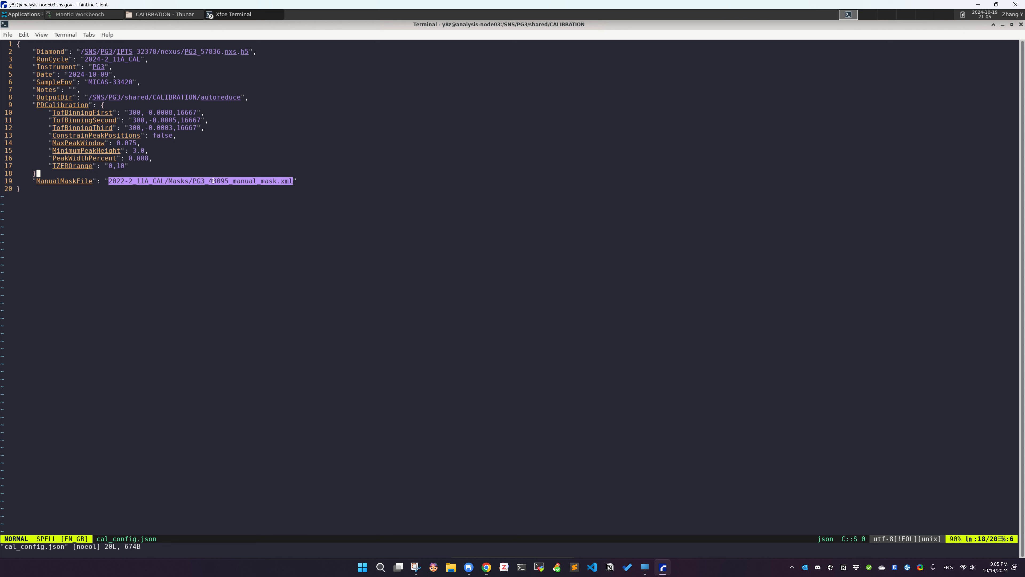
pyautogui.doubleClick(238, 181)
pyautogui.moveTo(45, 104); pyautogui.dragTo(64, 165)
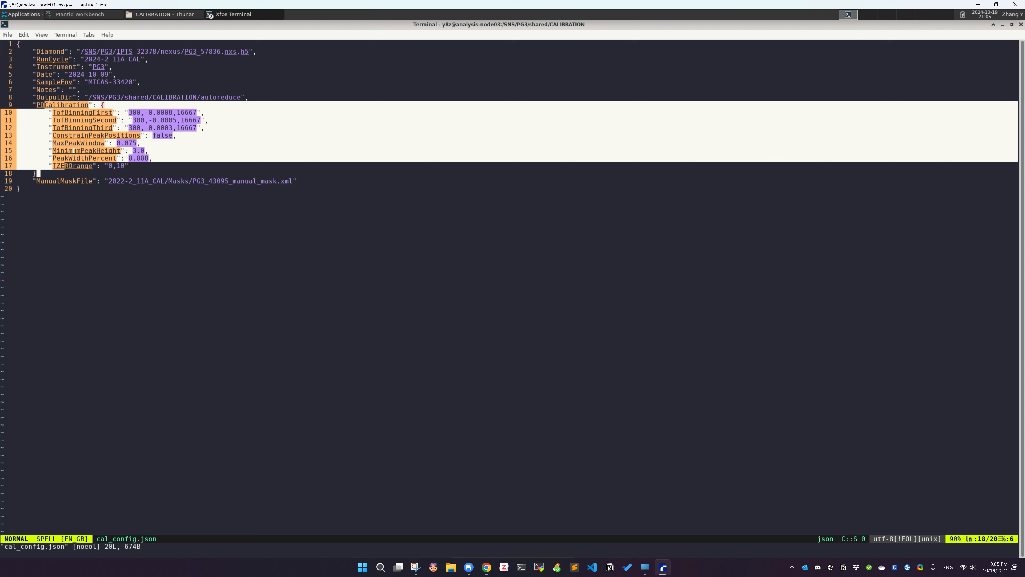
pyautogui.doubleClick(56, 182)
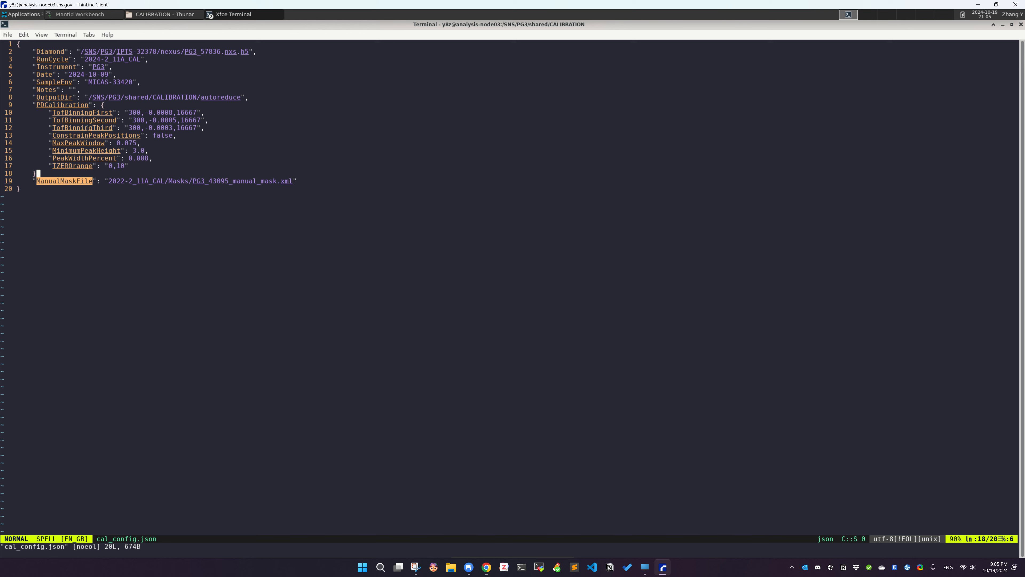
pyautogui.moveTo(61, 104); pyautogui.dragTo(74, 141)
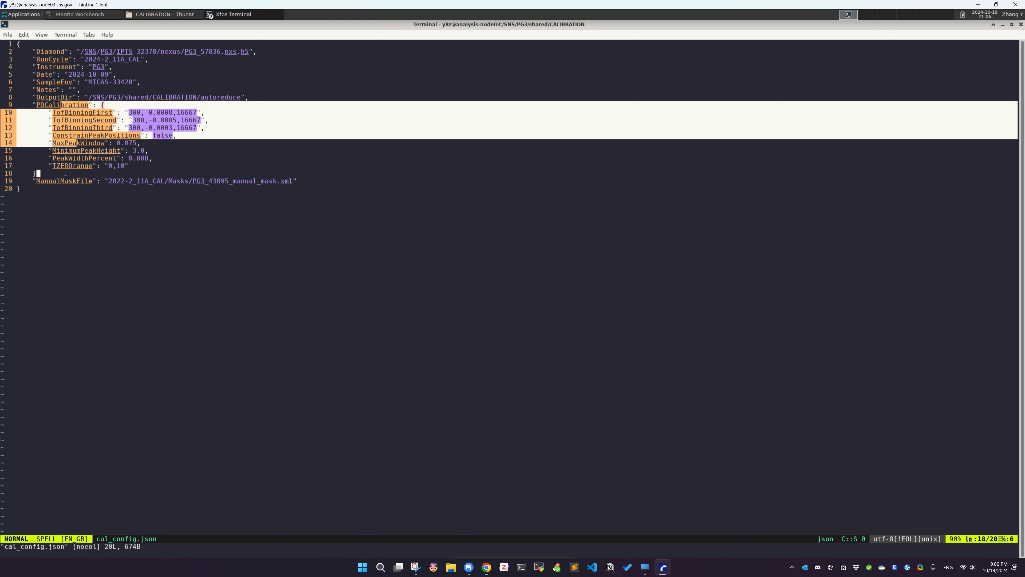
pyautogui.moveTo(90, 165); pyautogui.dragTo(216, 183)
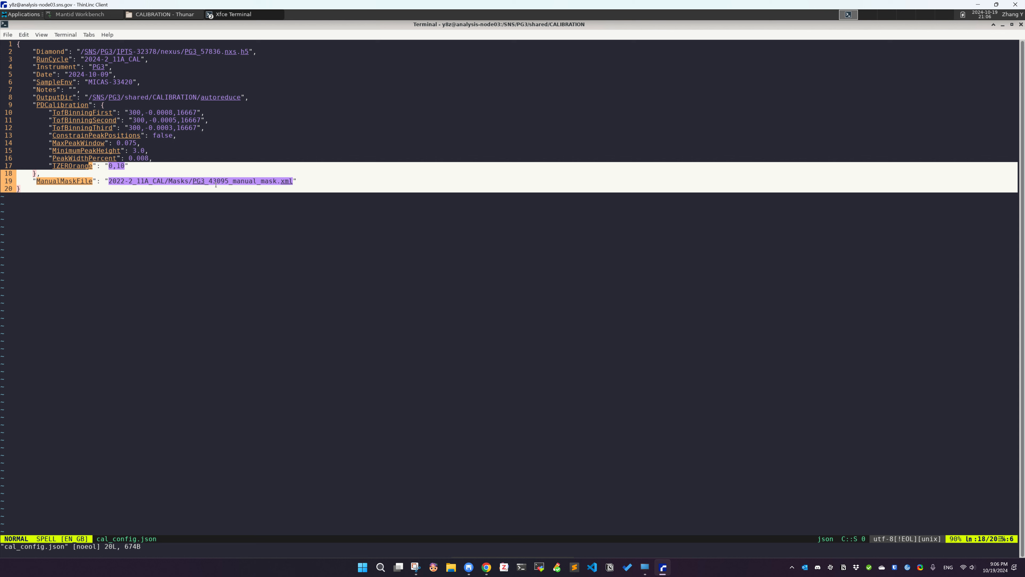
pyautogui.click(252, 186)
pyautogui.doubleClick(133, 180)
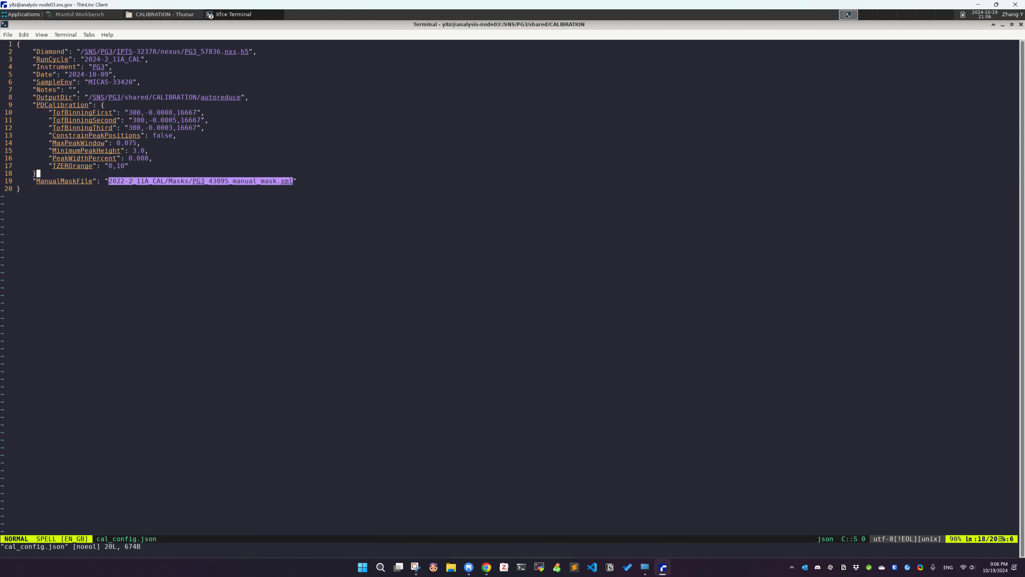
pyautogui.click(167, 182)
pyautogui.hotkey('shift', 'z')
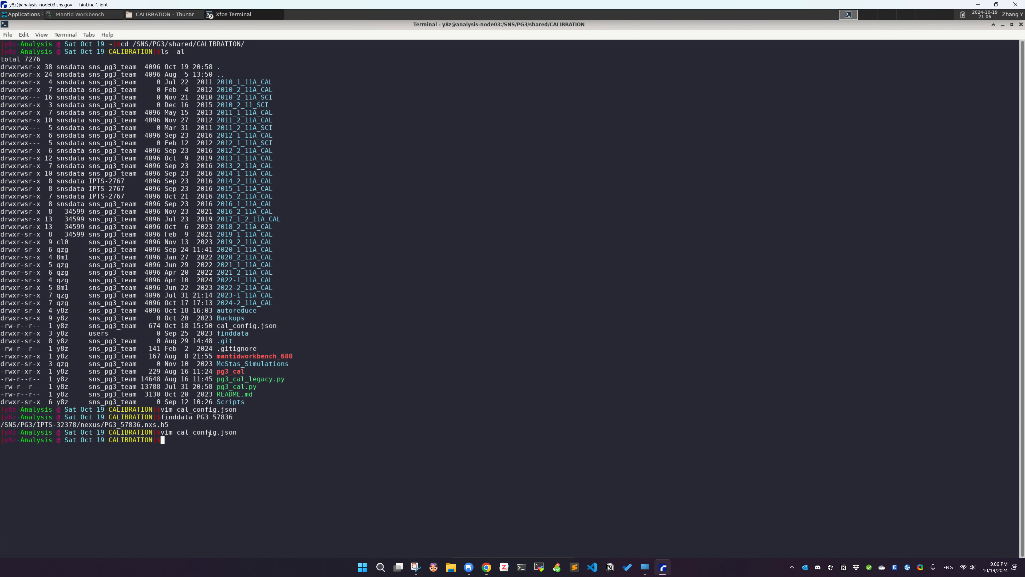
# View cal_config.json with less
pyautogui.doubleClick(209, 433)
pyautogui.doubleClick(120, 432)
pyautogui.write('less')
pyautogui.doubleClick(217, 432)
pyautogui.middleClick(216, 433)
pyautogui.press('Return')
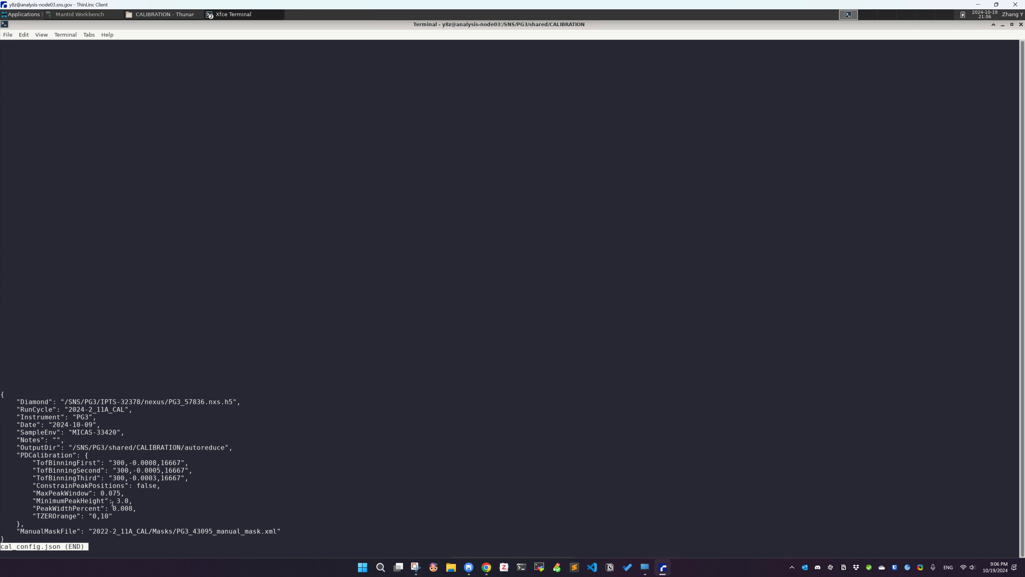
# Quit less and list the mask file 2022-2_11A_CAL/Masks/PG3_43095_manual_mask.xml with ls -al
pyautogui.doubleClick(38, 530)
pyautogui.doubleClick(116, 532)
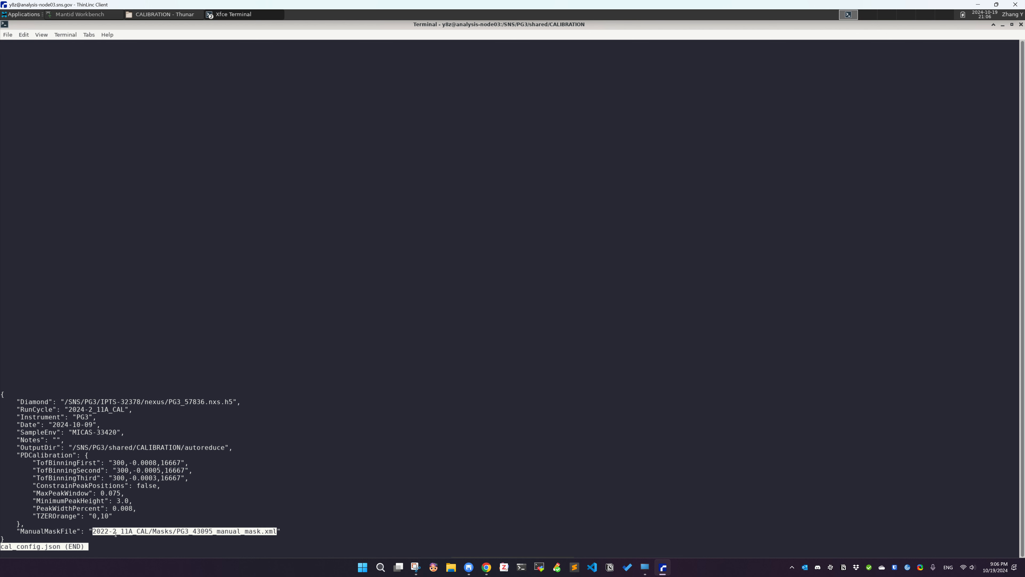
pyautogui.click(119, 530)
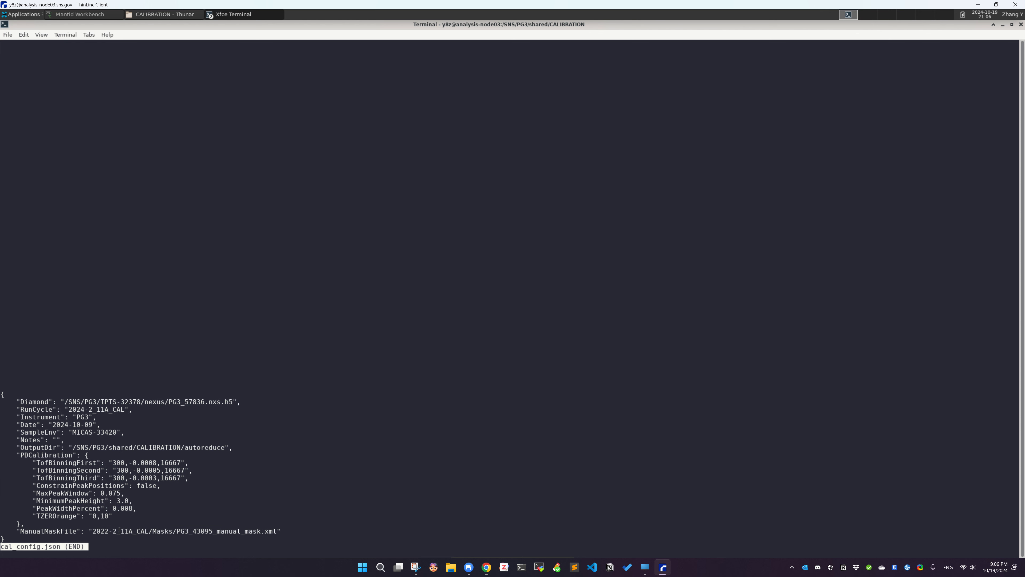
pyautogui.moveTo(1, 531); pyautogui.dragTo(189, 531)
pyautogui.click(220, 532)
pyautogui.doubleClick(121, 530)
pyautogui.hotkey('ctrl', 'c')
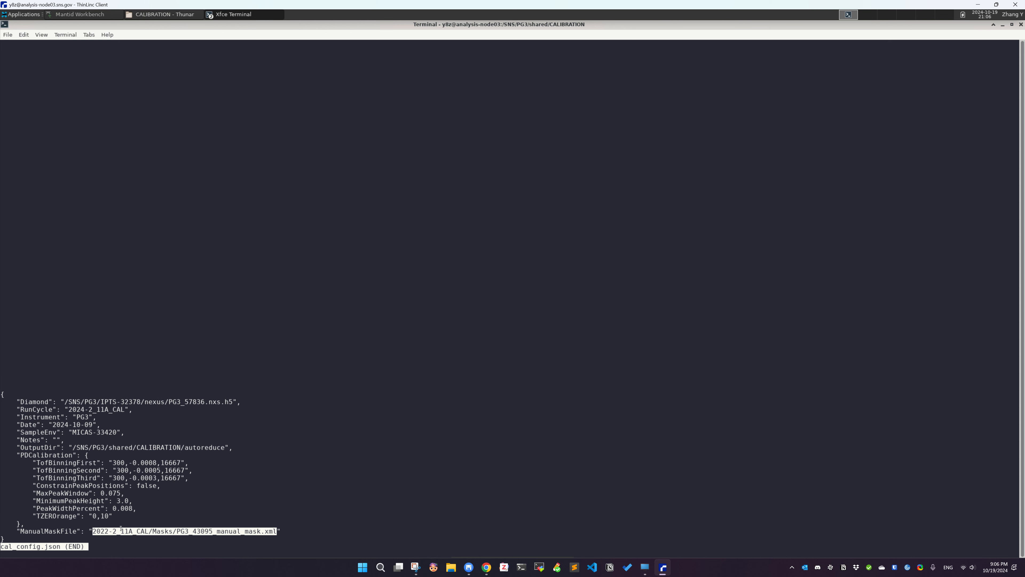
pyautogui.write('qls -al')
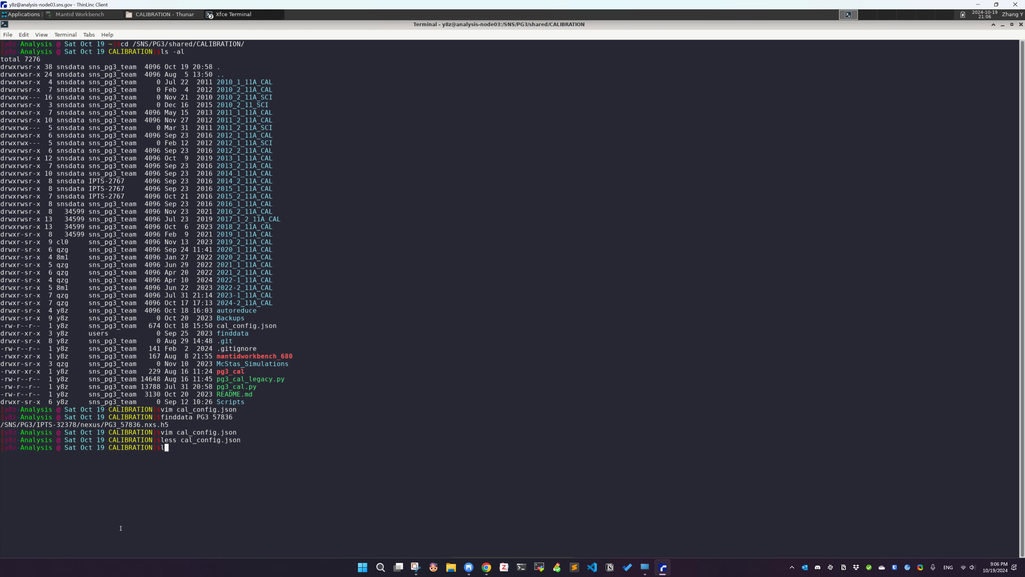
pyautogui.middleClick(121, 527)
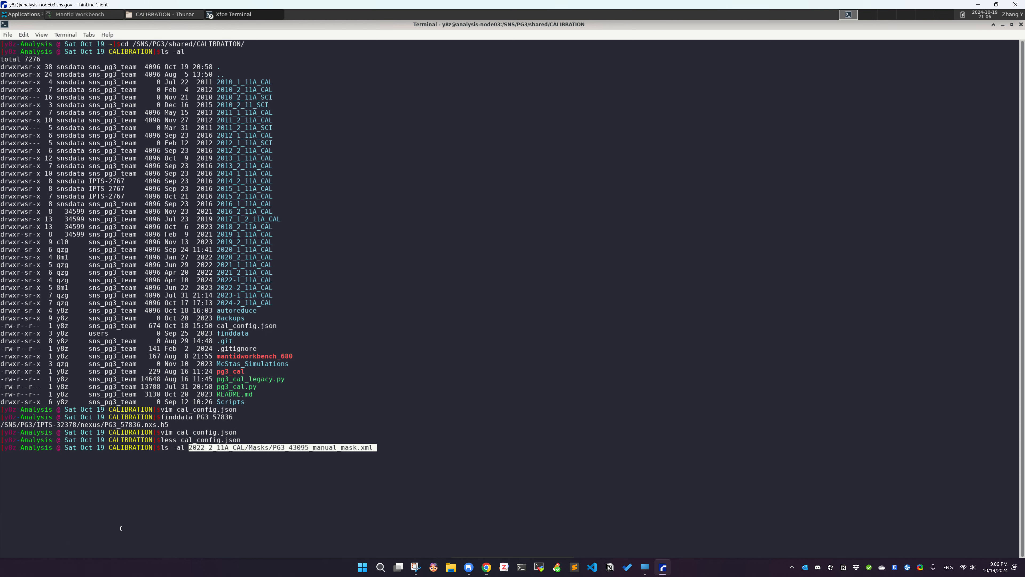
pyautogui.press('Return')
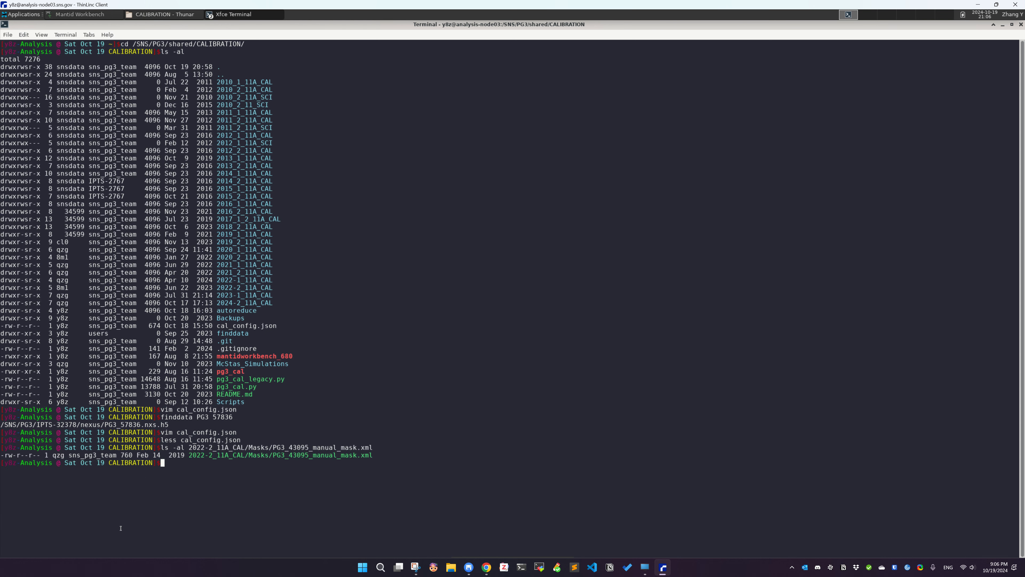
# Inspect the mask file listing and the directory entries in the terminal
pyautogui.doubleClick(261, 455)
pyautogui.moveTo(209, 456); pyautogui.dragTo(225, 425)
pyautogui.click(227, 440)
pyautogui.doubleClick(238, 286)
pyautogui.moveTo(273, 456); pyautogui.dragTo(375, 456)
pyautogui.click(375, 456)
pyautogui.doubleClick(239, 372)
pyautogui.click(240, 417)
pyautogui.write('./')
pyautogui.write('pg3_cal')
pyautogui.doubleClick(244, 326)
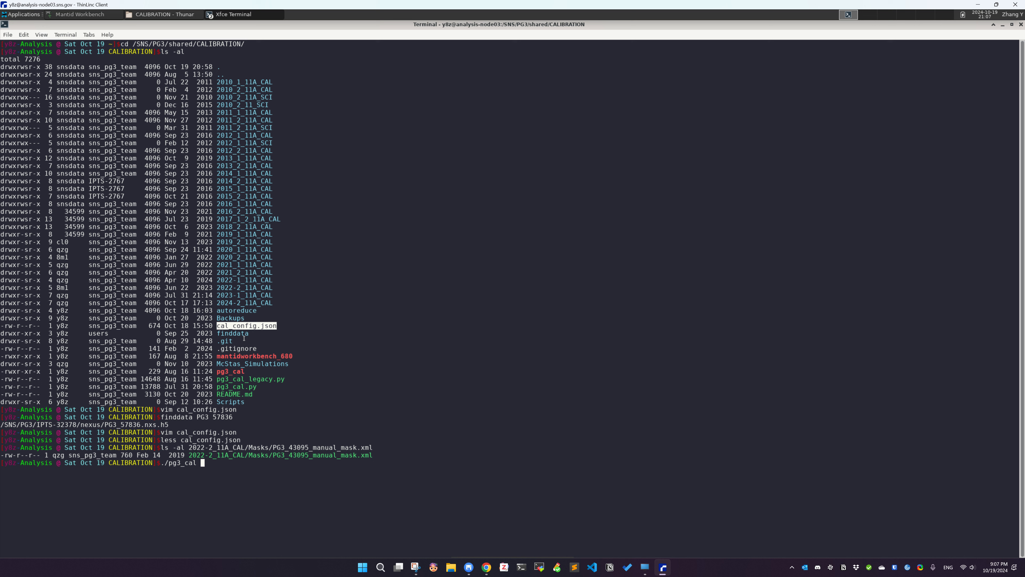
pyautogui.doubleClick(182, 464)
pyautogui.click(211, 465)
pyautogui.hotkey('ctrl', 'c')
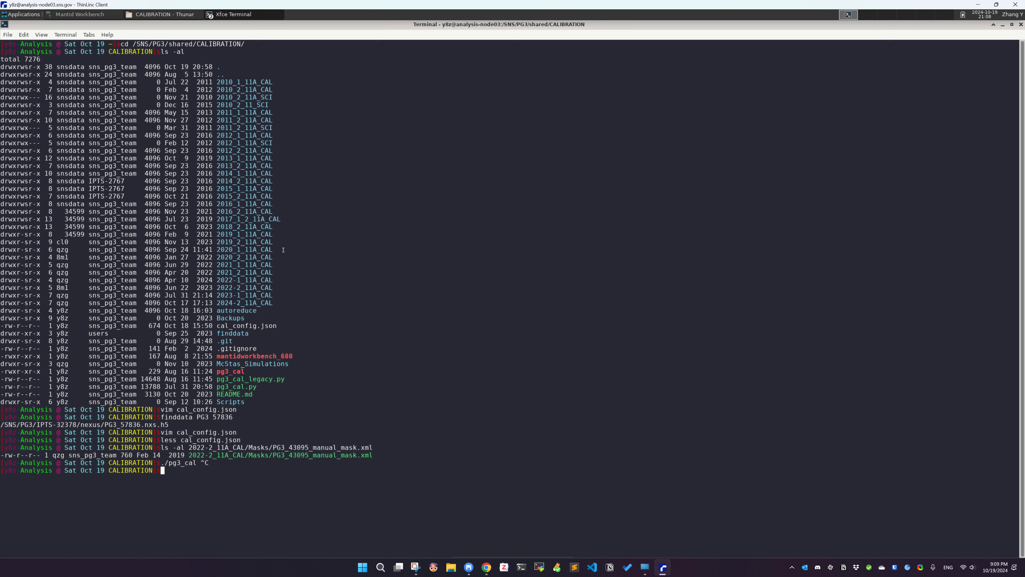
# Open cal_config.json again in the less pager
pyautogui.doubleClick(249, 326)
pyautogui.write('less')
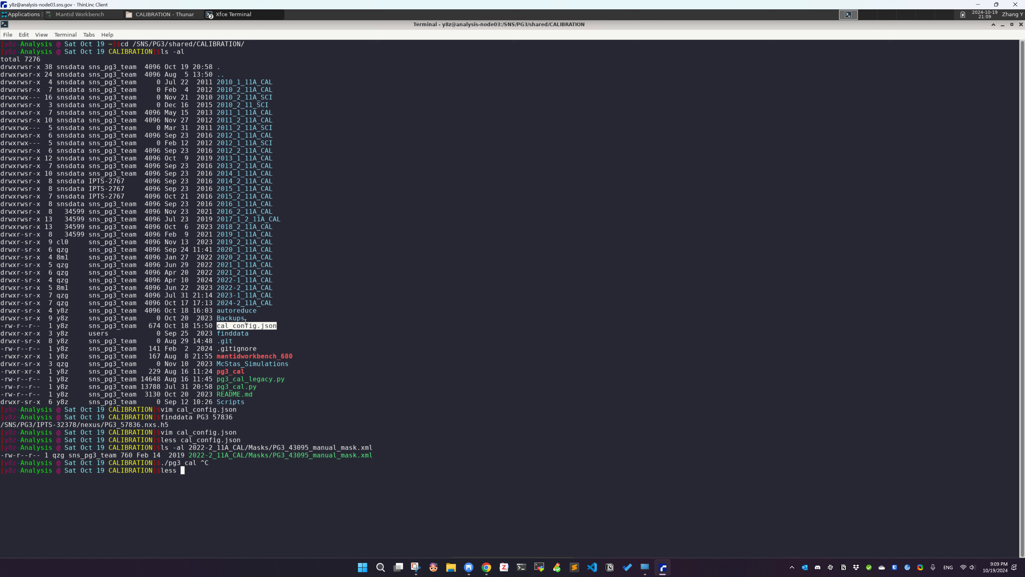
pyautogui.moveTo(244, 319); pyautogui.dragTo(246, 319)
pyautogui.doubleClick(247, 325)
pyautogui.middleClick(247, 326)
pyautogui.press('Return')
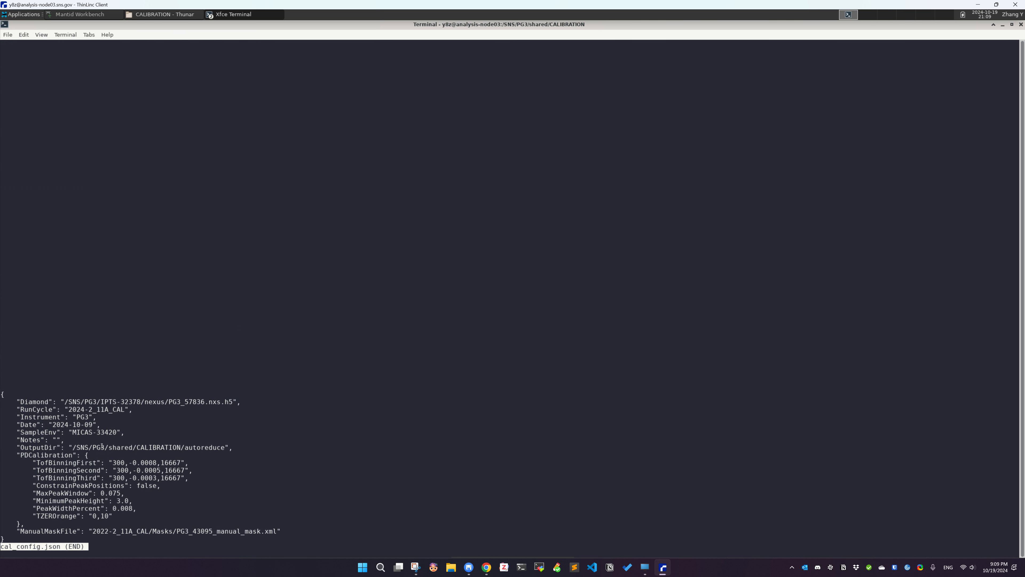
# Quit the pager and list the output directory /SNS/PG3/shared/CALIBRATION/autoreduce from cal_config.json with ls -al
pyautogui.doubleClick(89, 448)
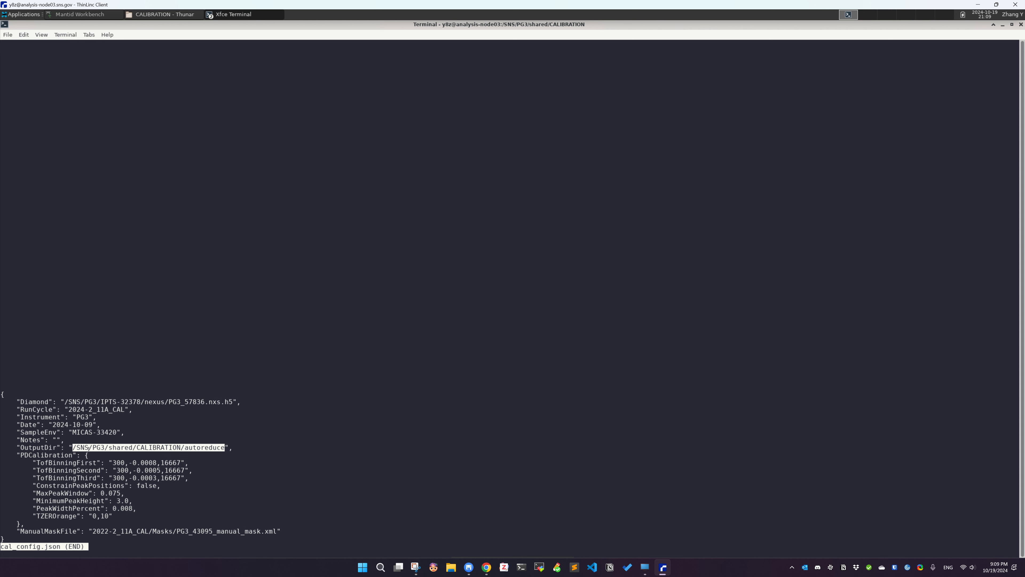
pyautogui.tripleClick(107, 447)
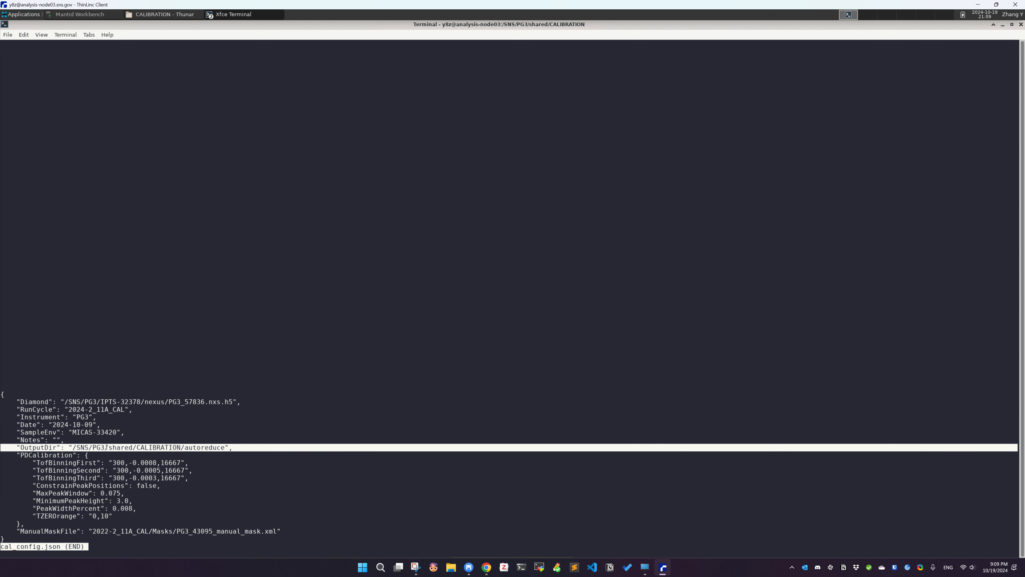
pyautogui.doubleClick(107, 448)
pyautogui.doubleClick(107, 448)
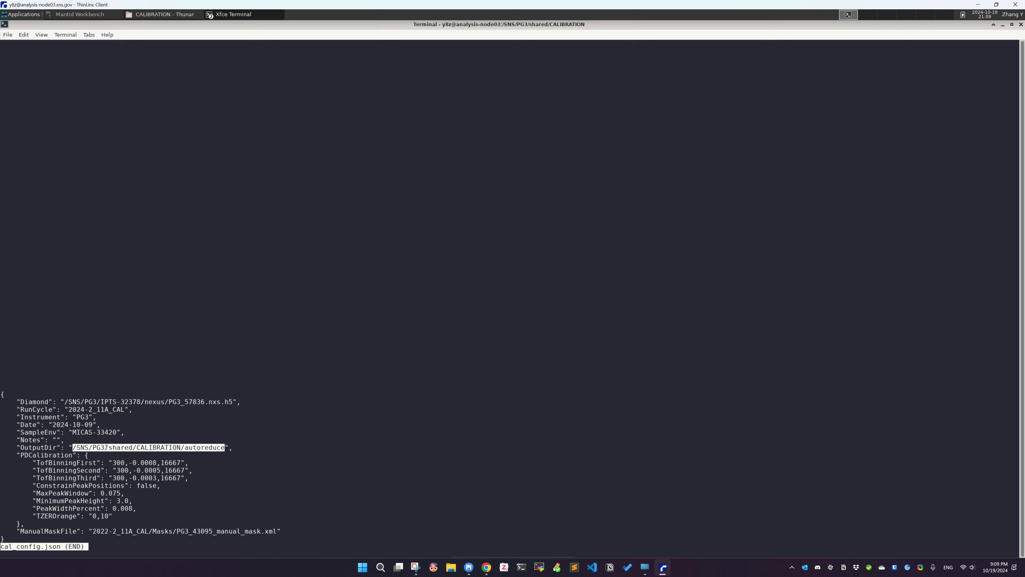
pyautogui.write('qls -al')
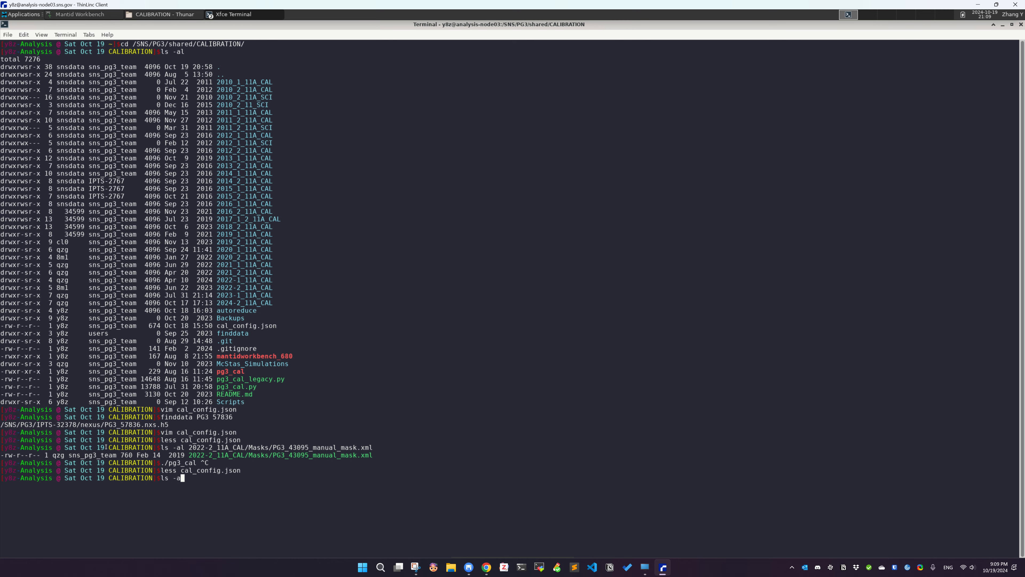
pyautogui.middleClick(225, 358)
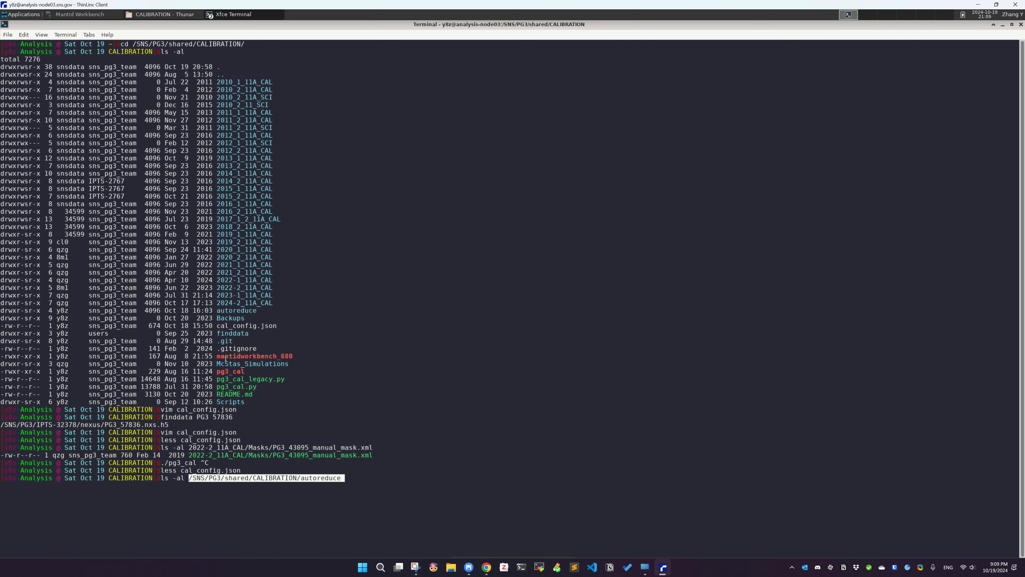
pyautogui.press('Return')
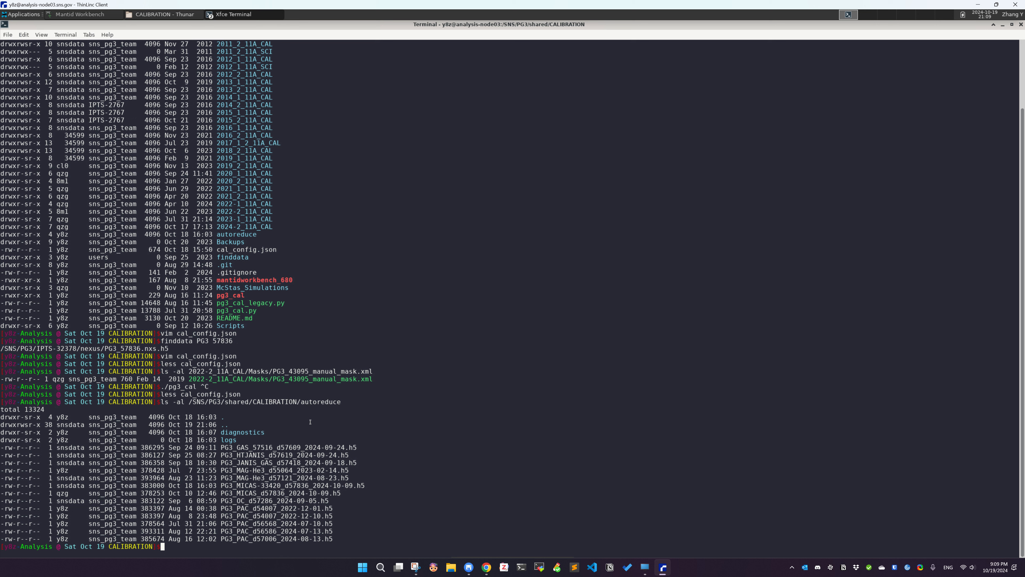
# List the CALIBRATION directory contents with la
pyautogui.moveTo(192, 431); pyautogui.dragTo(311, 517)
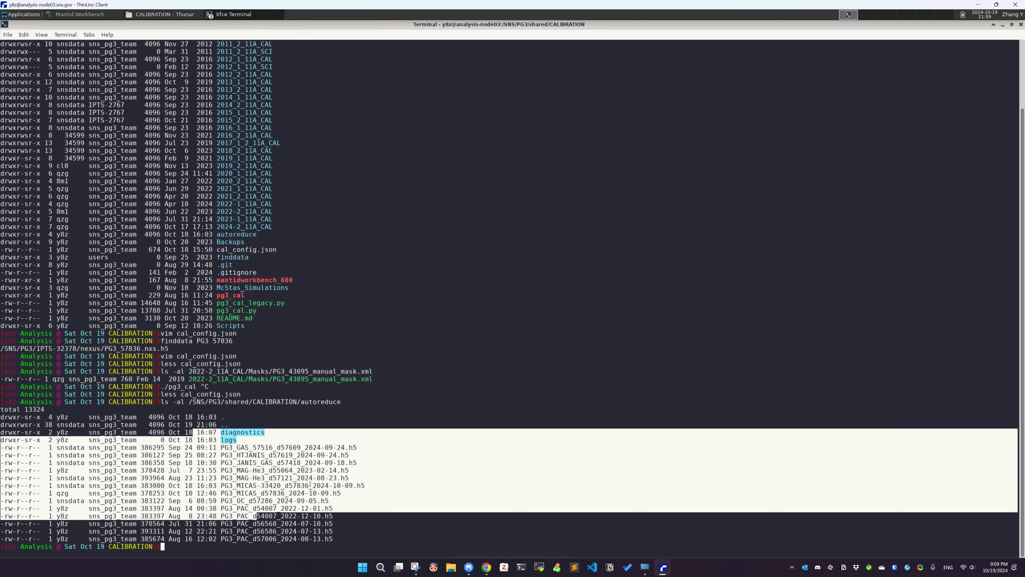
pyautogui.click(315, 460)
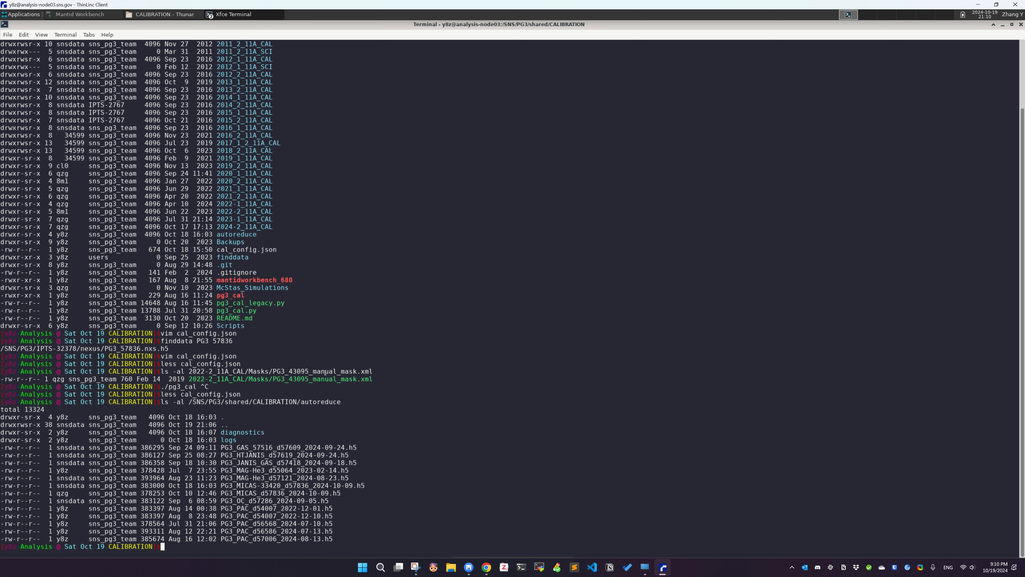
pyautogui.write('la')
pyautogui.press('Return')
pyautogui.press('Return')
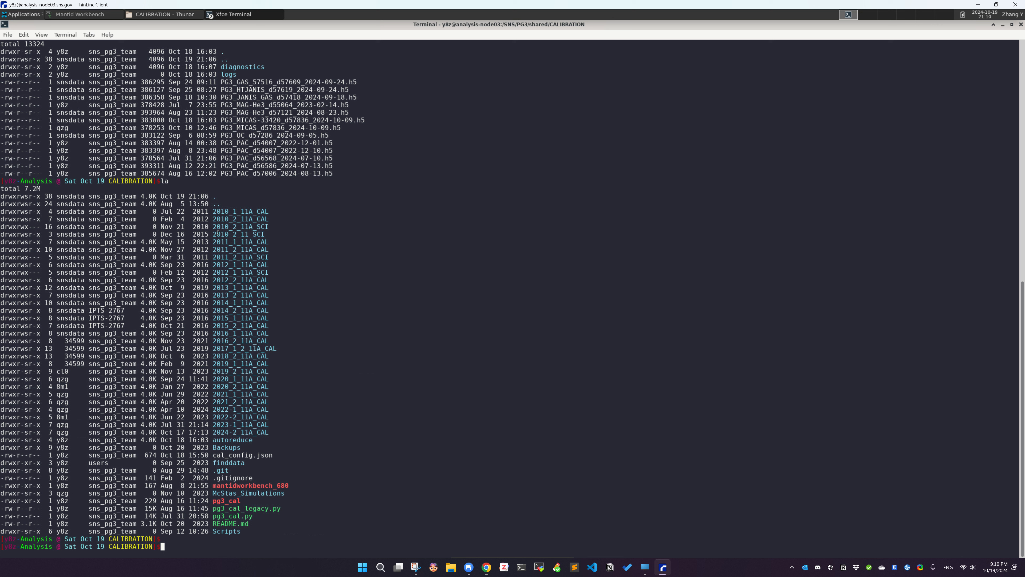
# Open a new terminal tab and list the CALIBRATION directory with la
pyautogui.click(97, 17)
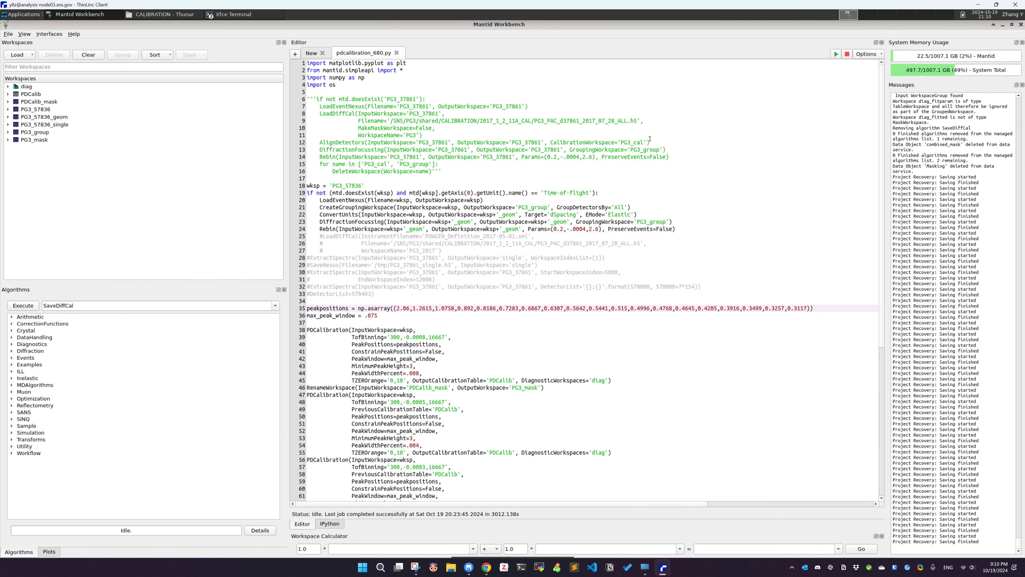
pyautogui.click(1002, 25)
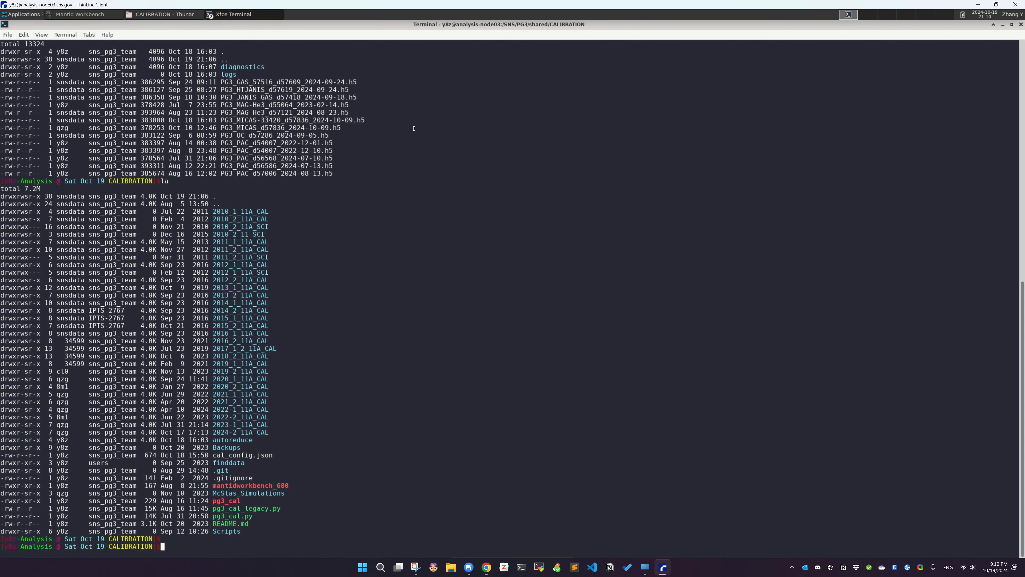
pyautogui.click(8, 34)
pyautogui.click(65, 35)
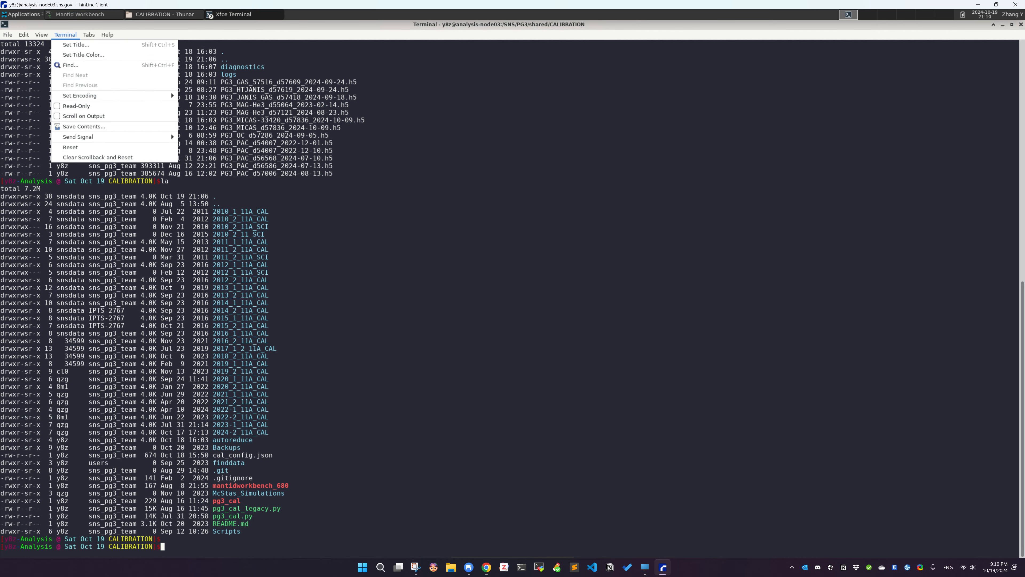
pyautogui.click(25, 44)
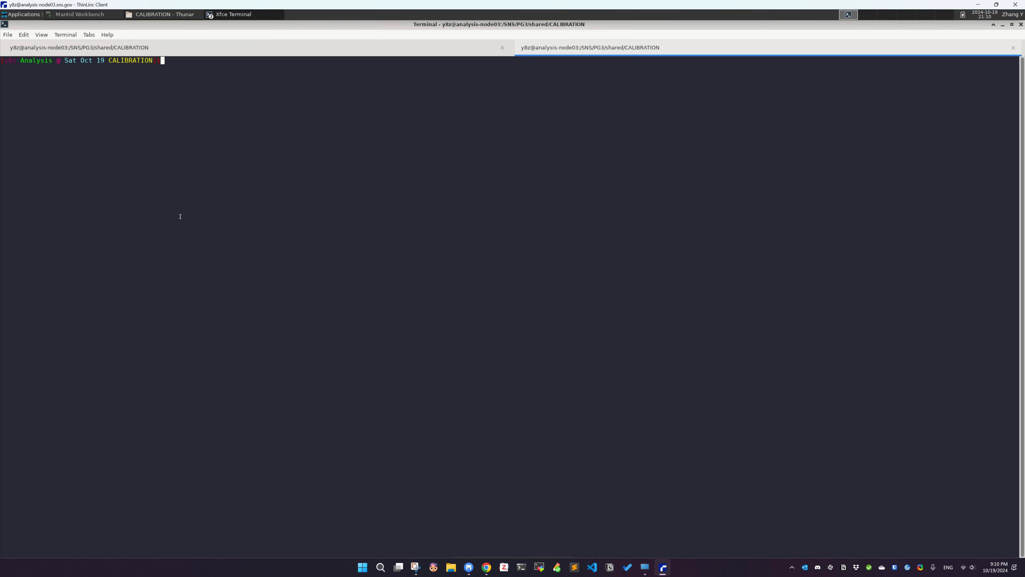
pyautogui.write('la')
pyautogui.press('Return')
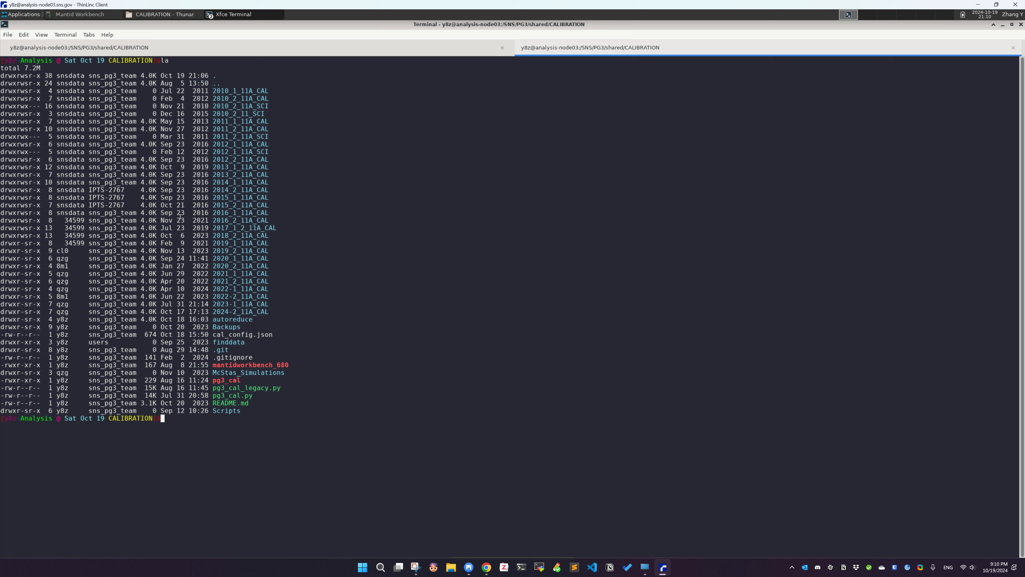
# Print the current working directory with pwd
pyautogui.doubleClick(251, 365)
pyautogui.click(350, 374)
pyautogui.write('pwd')
pyautogui.press('Return')
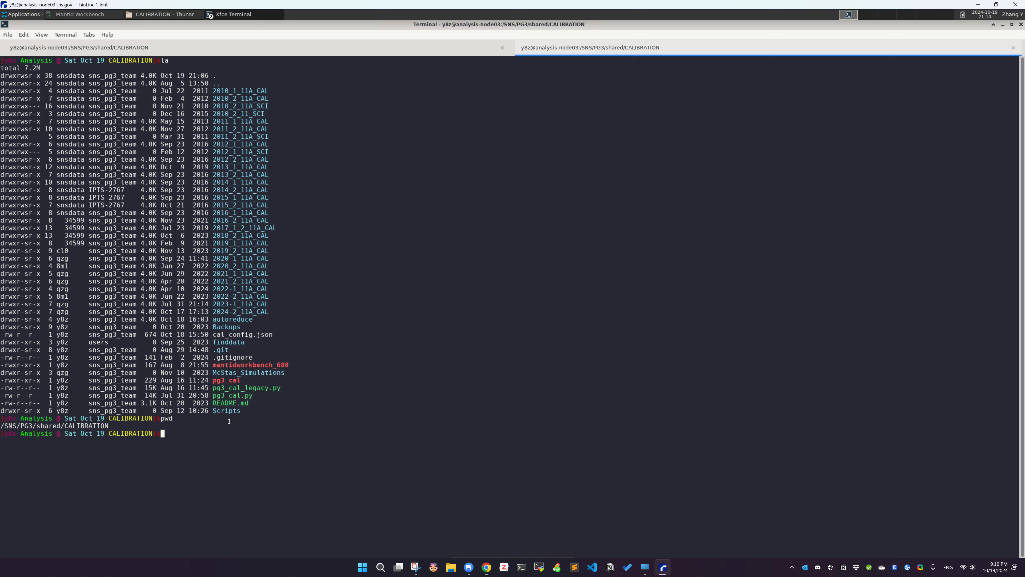
# Launch ./mantidworkbench_680 from the CALIBRATION directory
pyautogui.doubleClick(250, 362)
pyautogui.hotkey('ctrl', 'c')
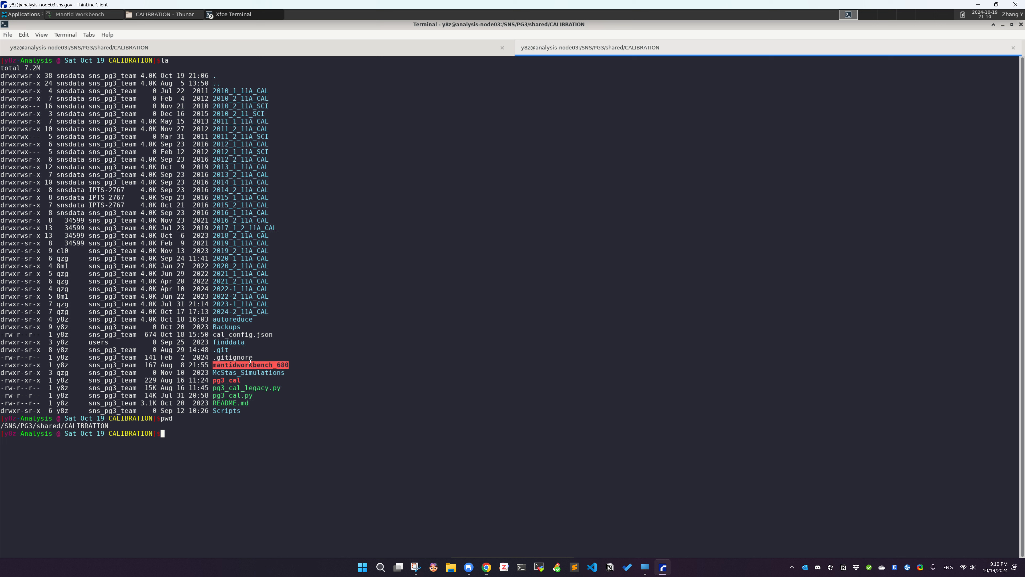
pyautogui.click(295, 401)
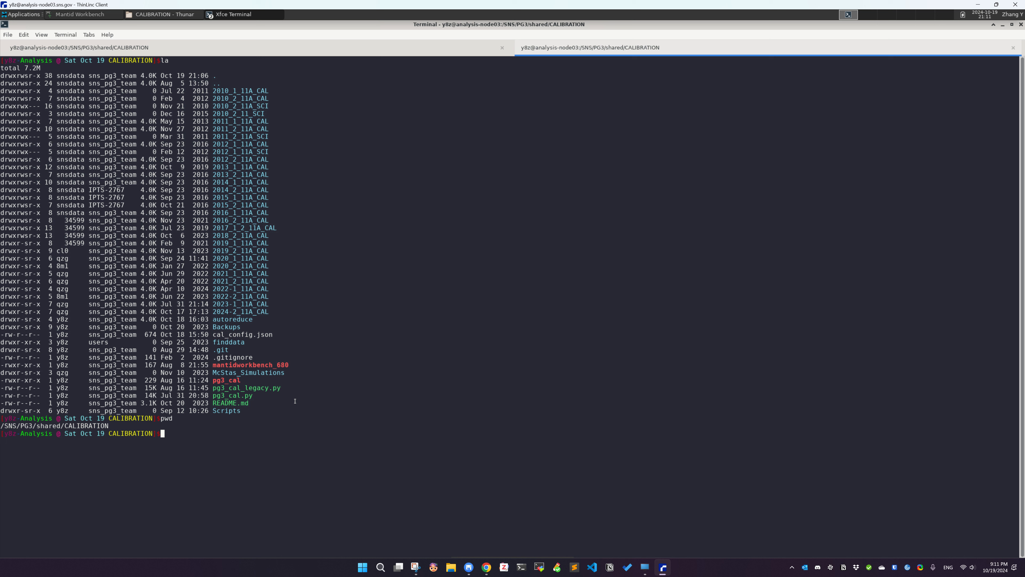
pyautogui.write('./')
pyautogui.doubleClick(262, 364)
pyautogui.middleClick(366, 385)
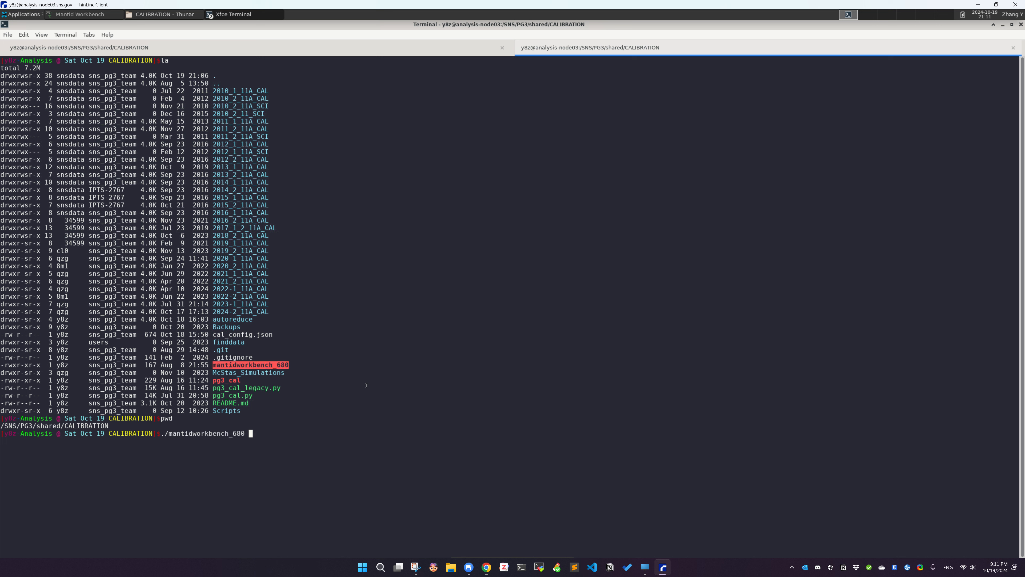
pyautogui.press('Return')
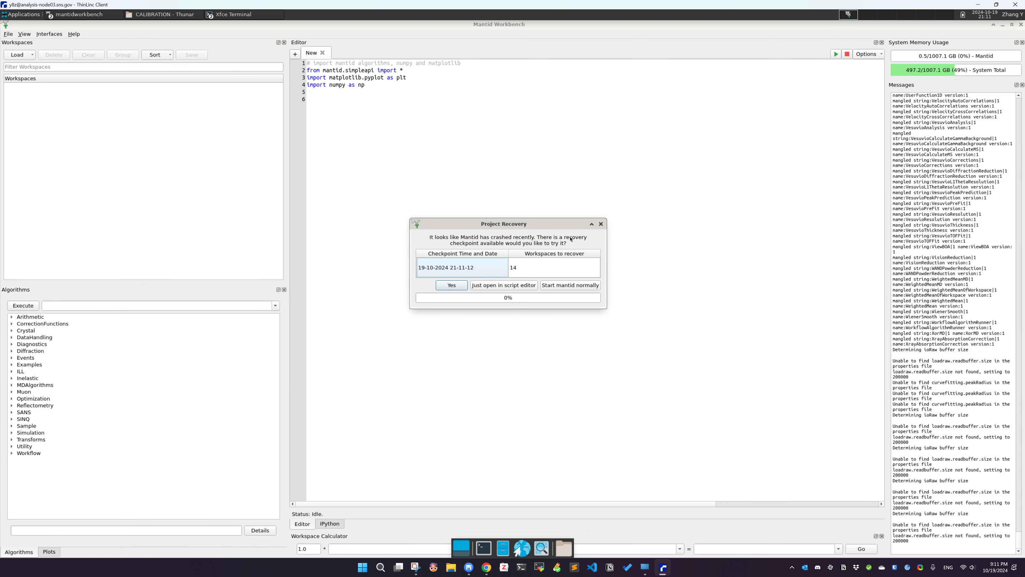
# Dismiss the project recovery and welcome dialogs, then open the script Scripts/pdcalibration_680.py in the editor
pyautogui.click(601, 223)
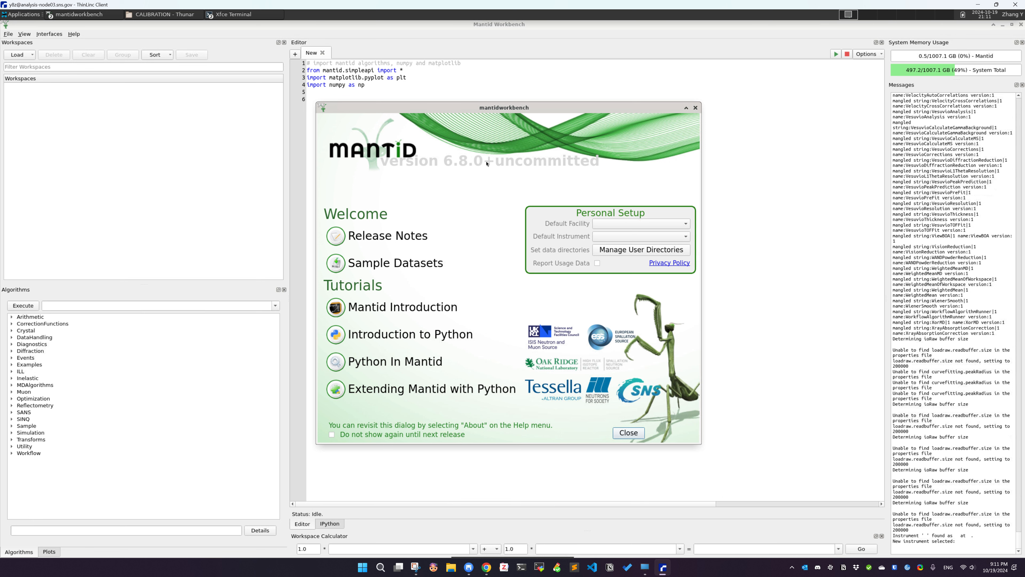
pyautogui.click(695, 108)
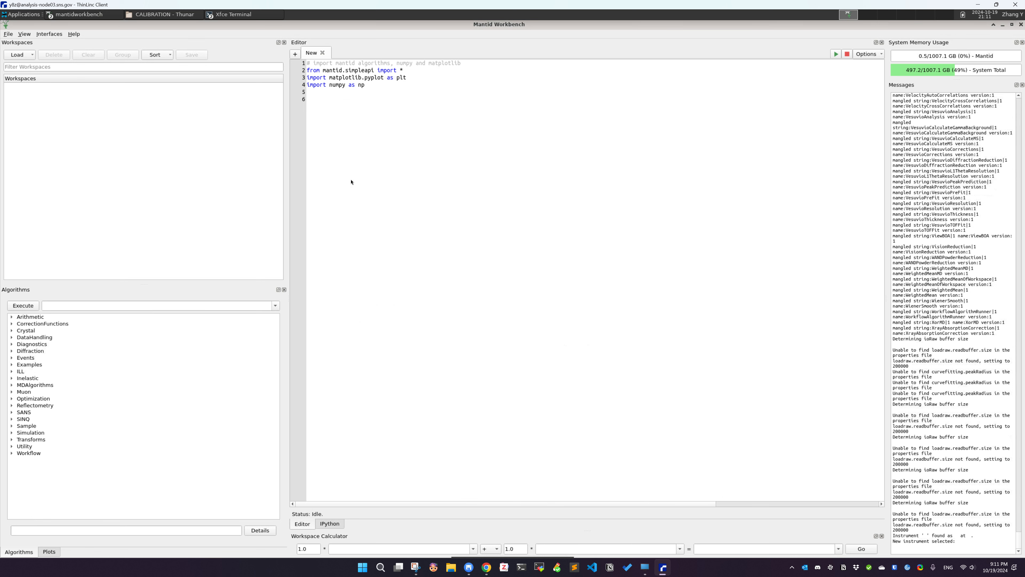
pyautogui.click(8, 35)
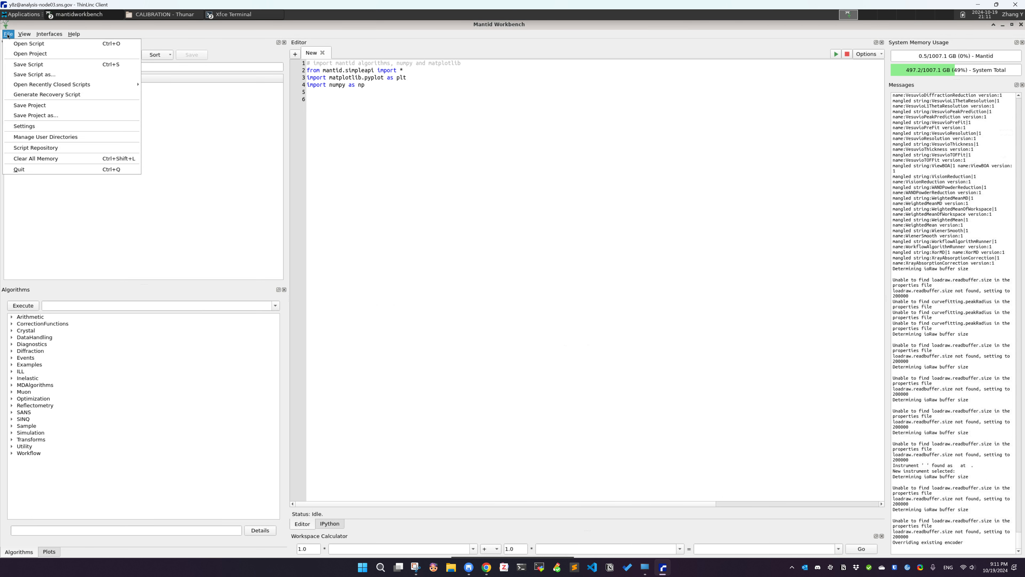
pyautogui.click(18, 43)
pyautogui.scroll(-3, 387, 193)
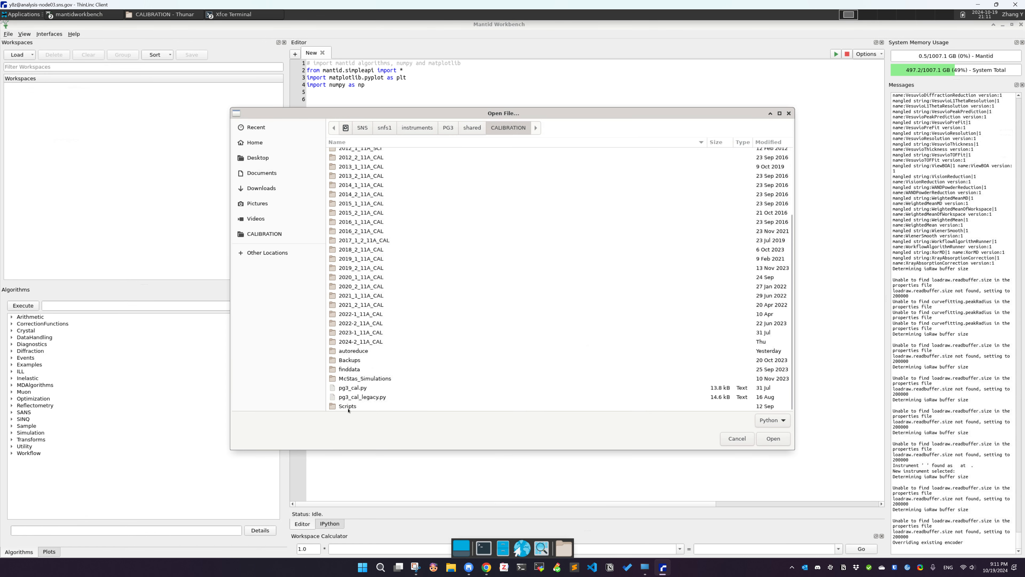
pyautogui.doubleClick(348, 406)
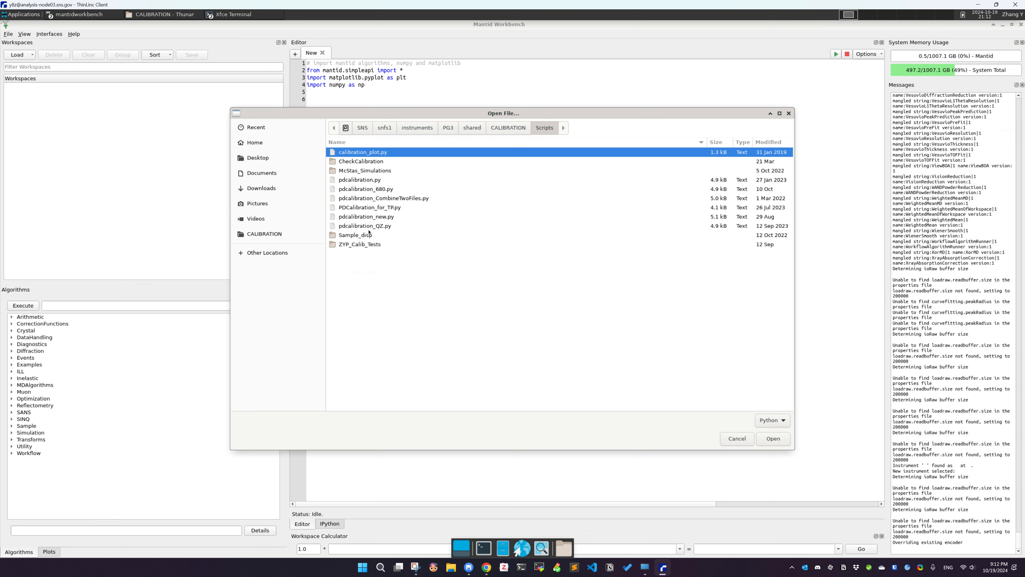
pyautogui.click(371, 188)
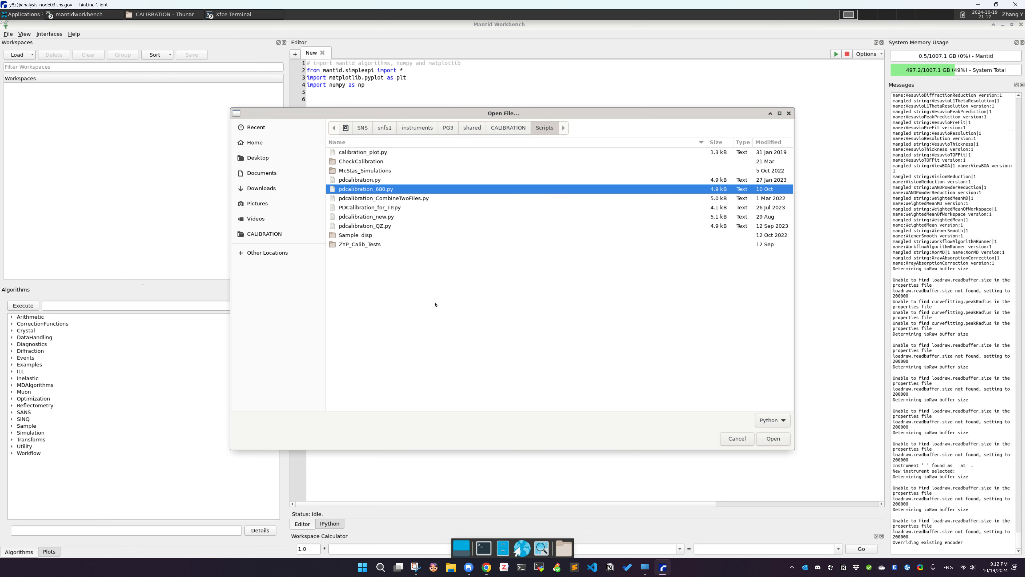
pyautogui.click(773, 438)
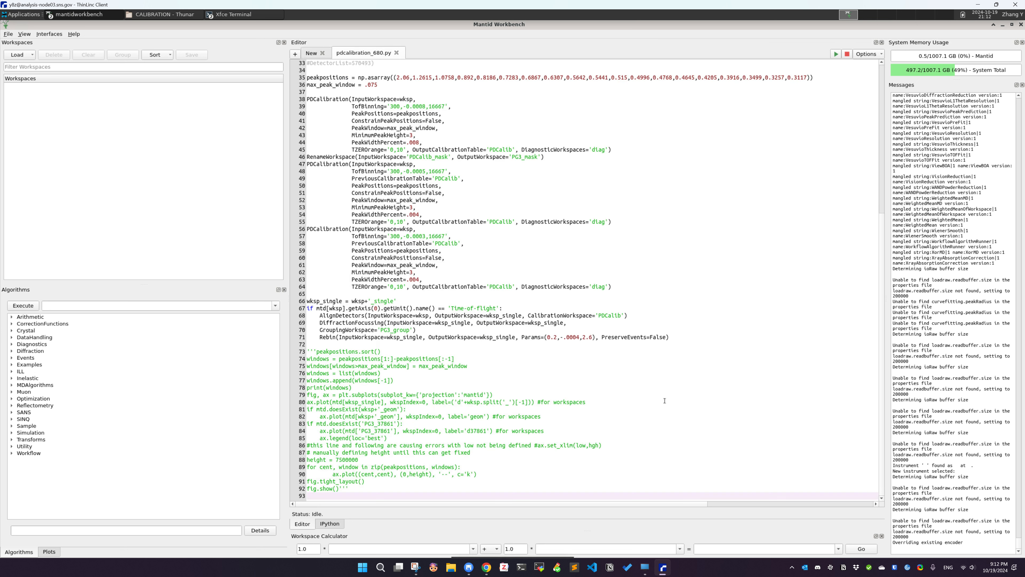
# Inspect the pdcalibration_680.py script code in the Mantid Workbench windows
pyautogui.scroll(10, 576, 234)
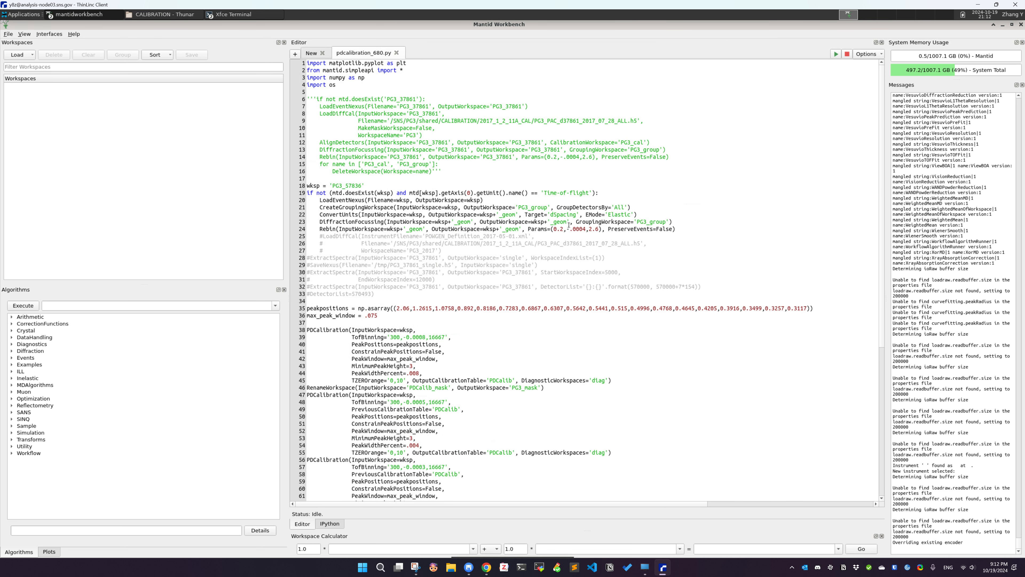
pyautogui.moveTo(406, 113); pyautogui.dragTo(534, 467)
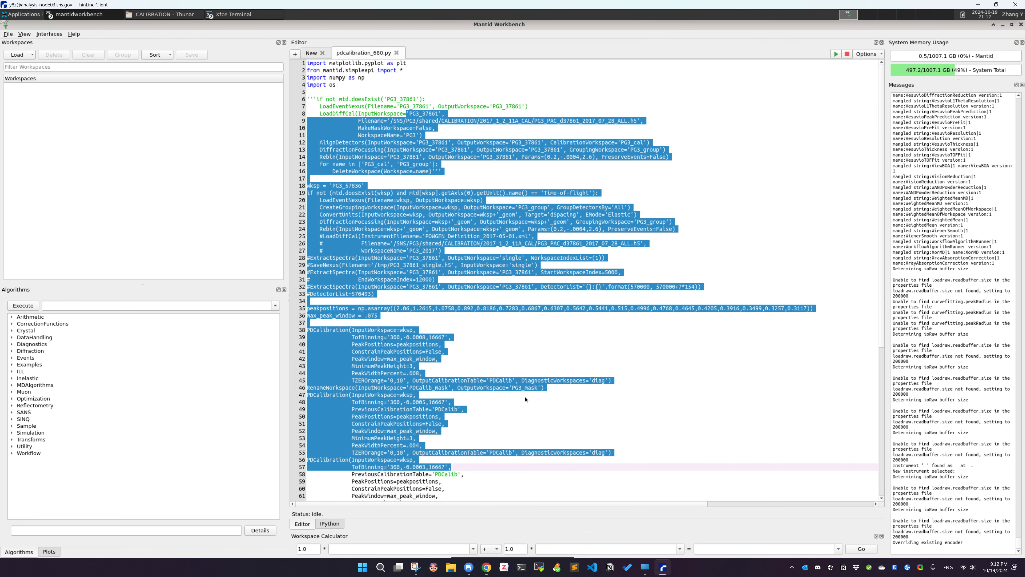
pyautogui.click(521, 371)
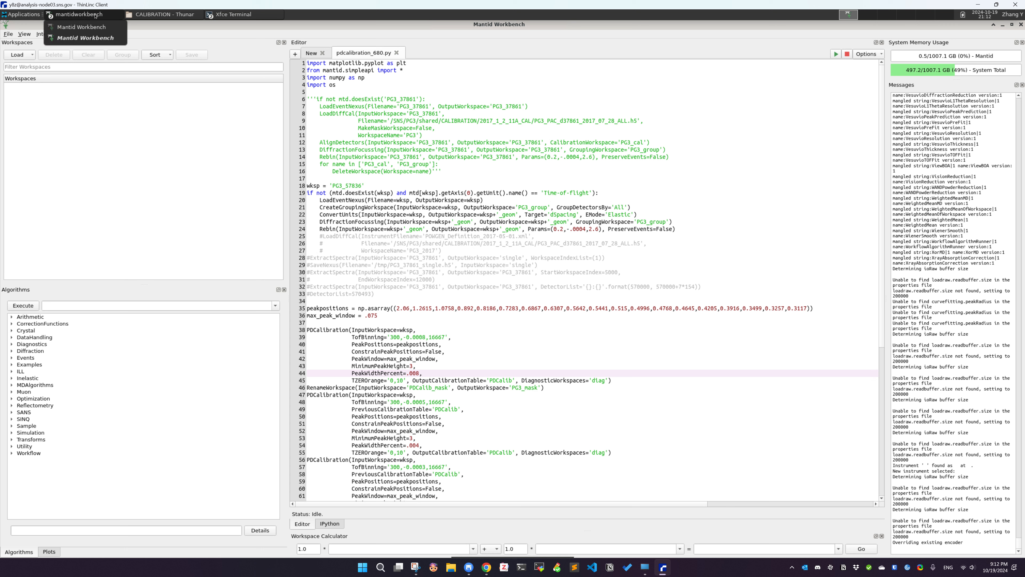
pyautogui.click(473, 308)
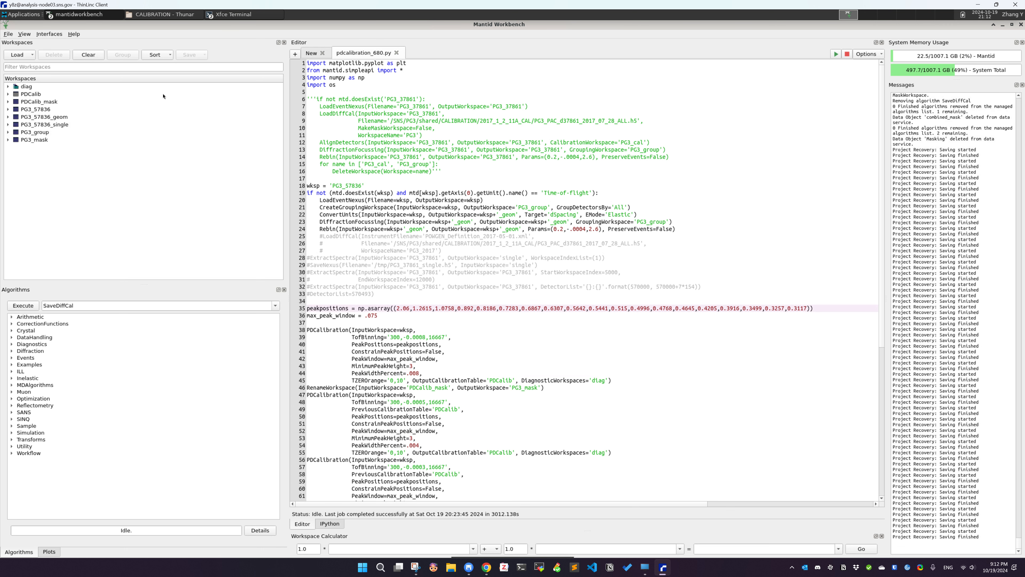
pyautogui.click(492, 273)
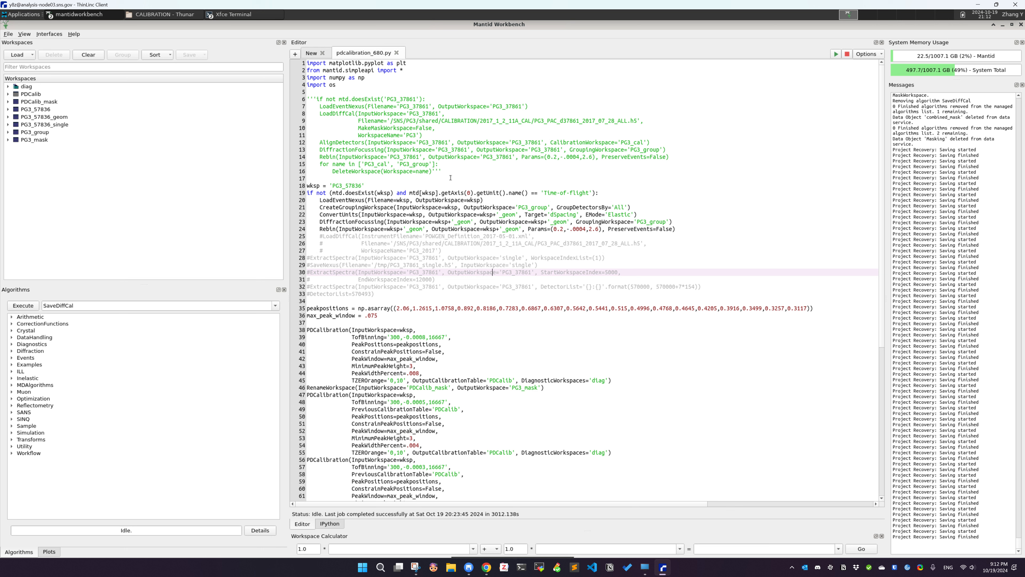
pyautogui.moveTo(397, 113); pyautogui.dragTo(531, 273)
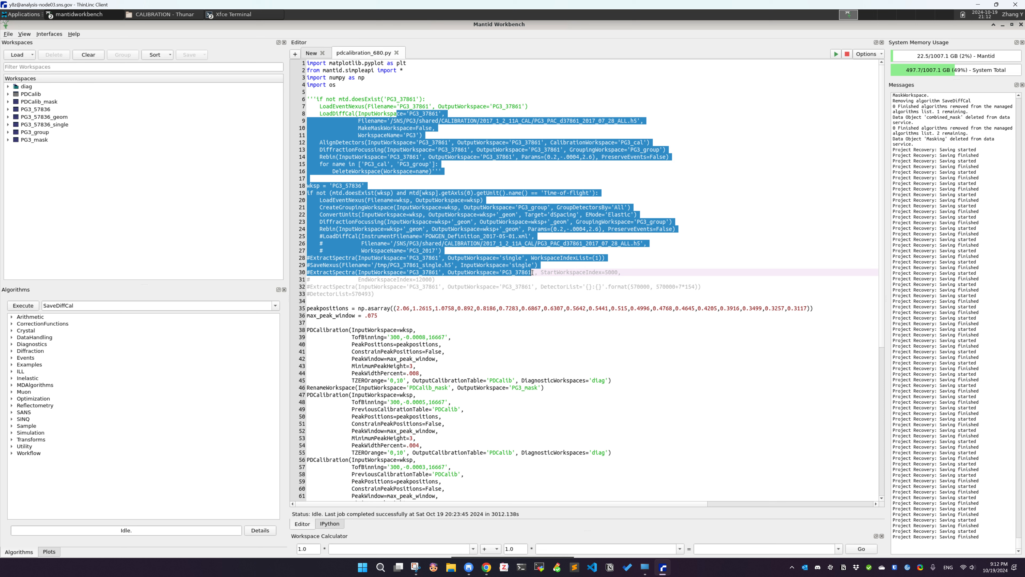
pyautogui.click(535, 273)
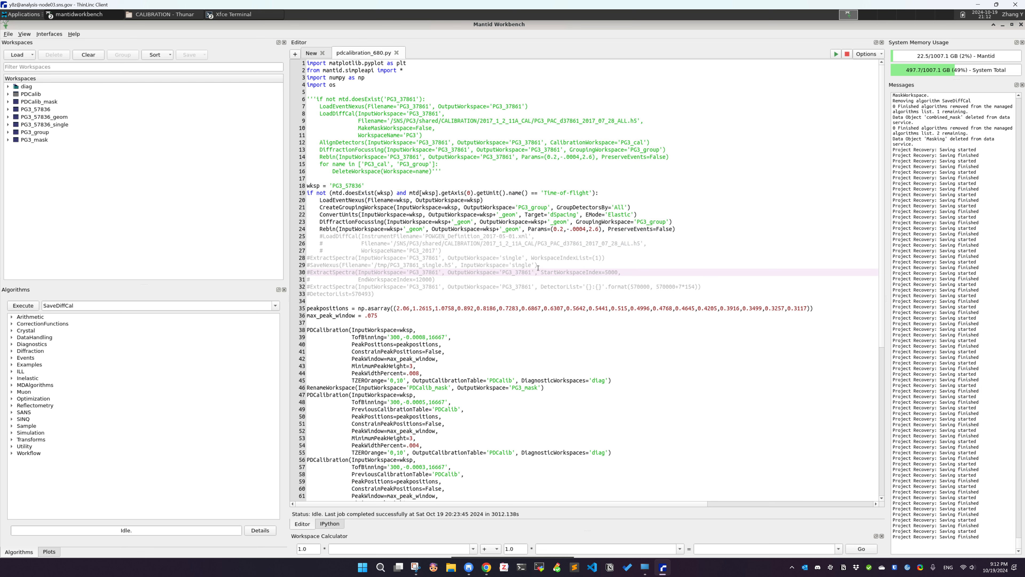
pyautogui.click(59, 216)
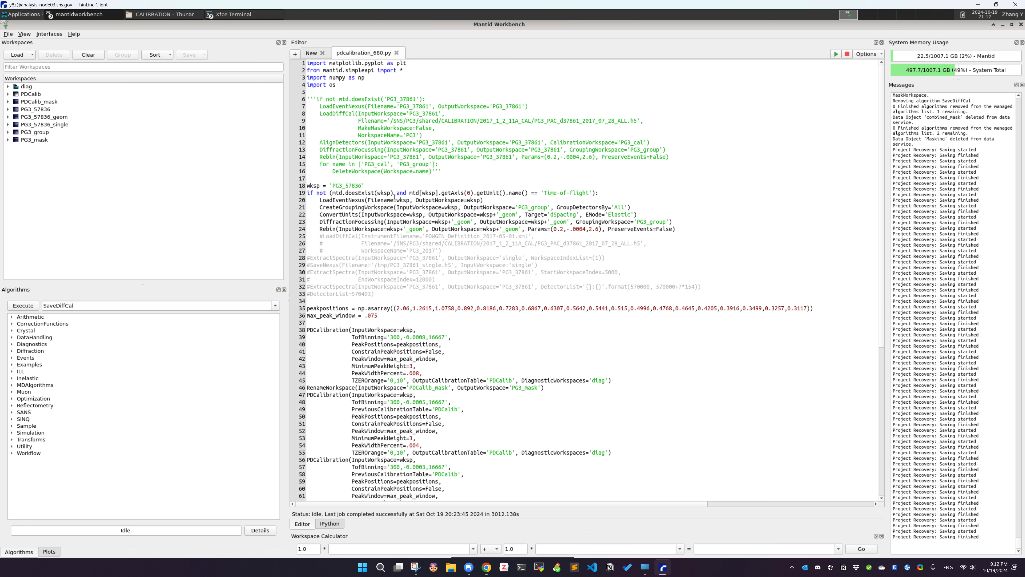
pyautogui.click(405, 107)
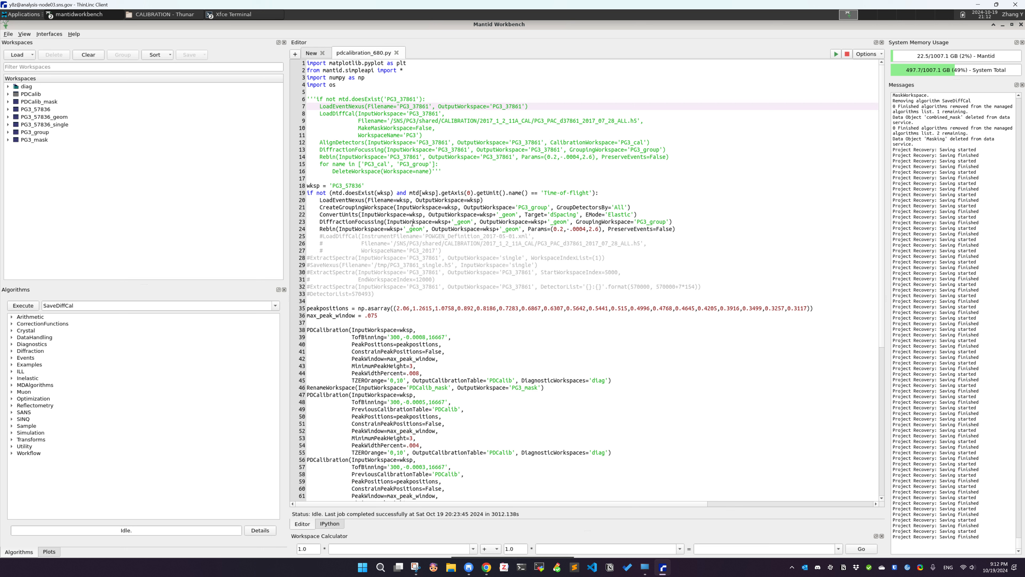
# Examine the workspace name line, the loading block, and the PDCalibration calls in the script
pyautogui.click(343, 185)
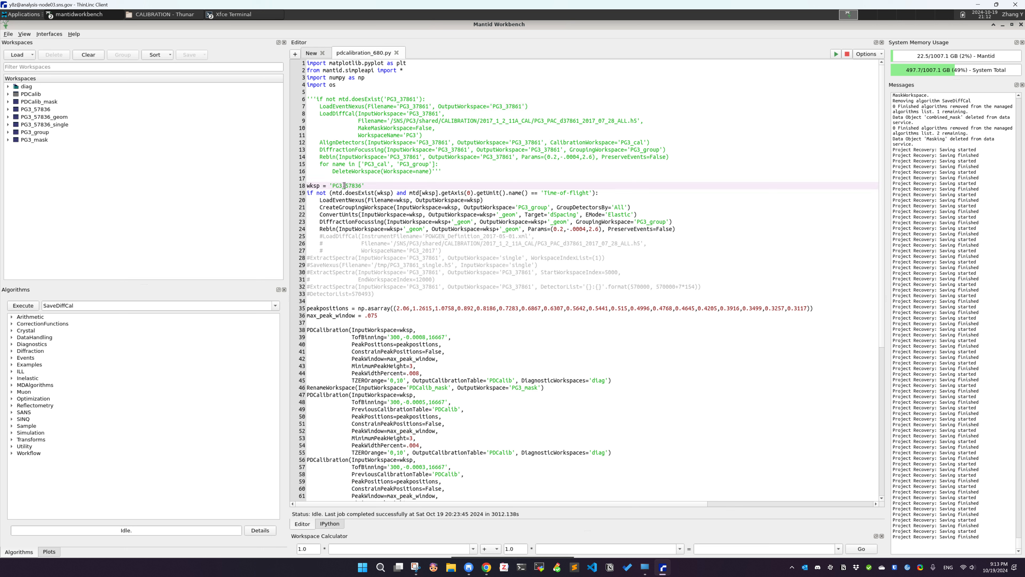
pyautogui.doubleClick(344, 185)
pyautogui.click(376, 187)
pyautogui.moveTo(378, 185); pyautogui.dragTo(309, 179)
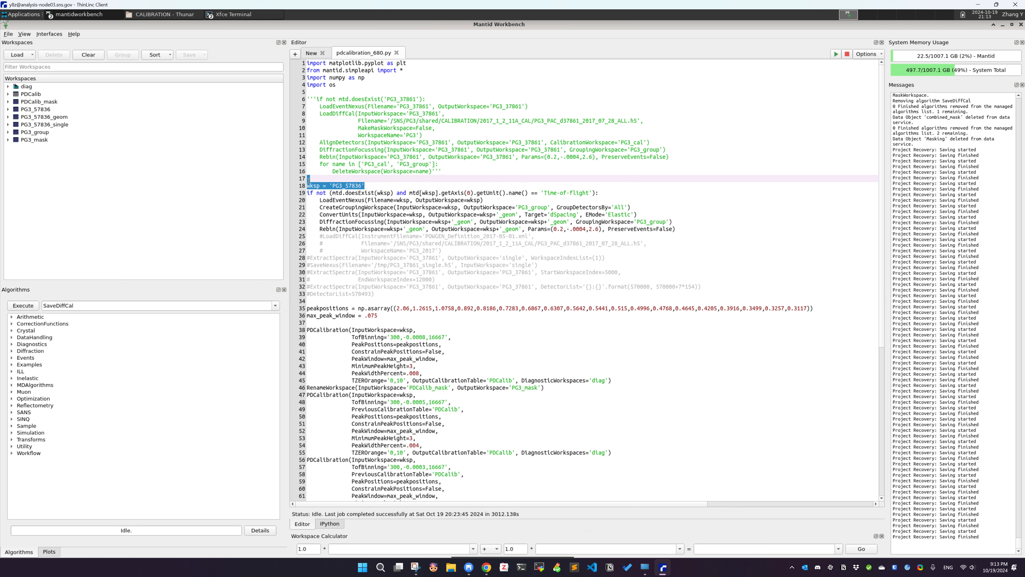
pyautogui.click(367, 190)
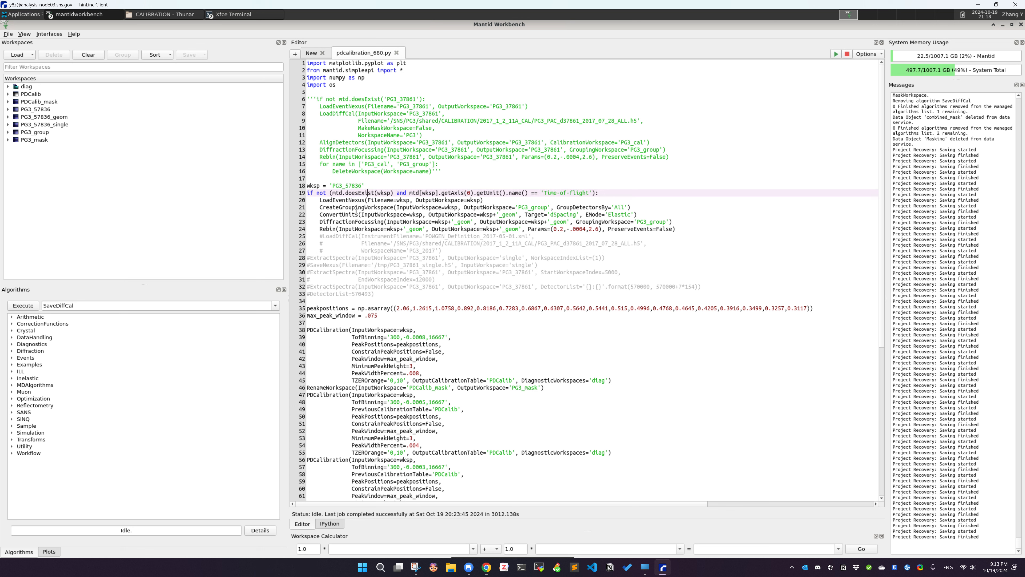
pyautogui.moveTo(380, 329); pyautogui.dragTo(445, 427)
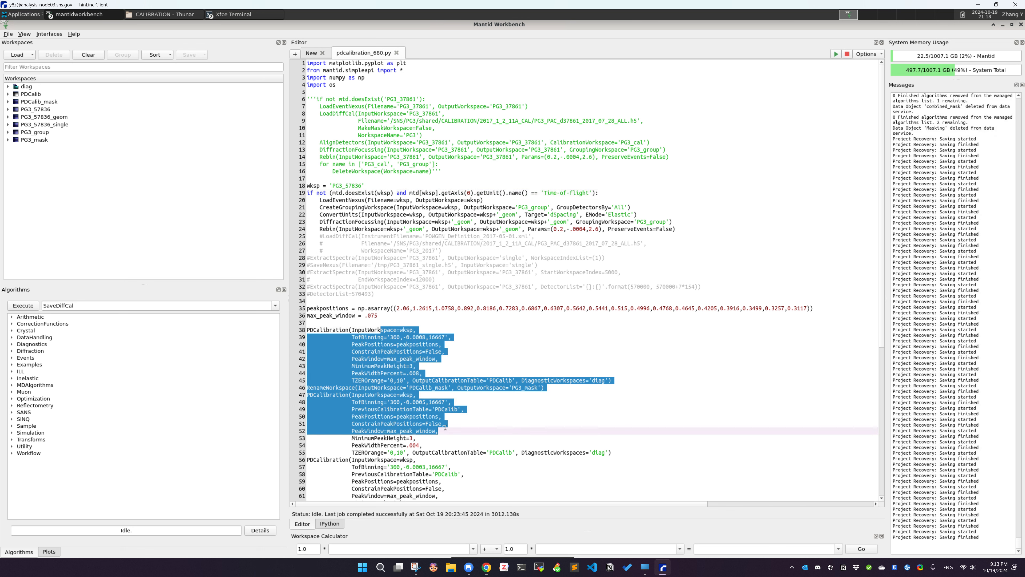
pyautogui.click(445, 460)
pyautogui.moveTo(349, 315); pyautogui.dragTo(414, 412)
pyautogui.moveTo(414, 416); pyautogui.dragTo(420, 453)
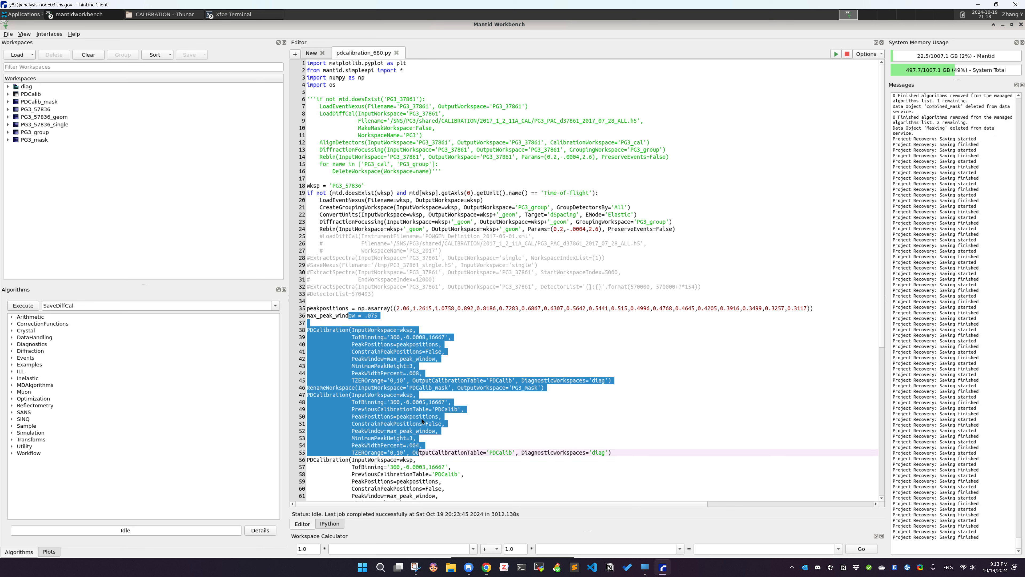
pyautogui.click(414, 365)
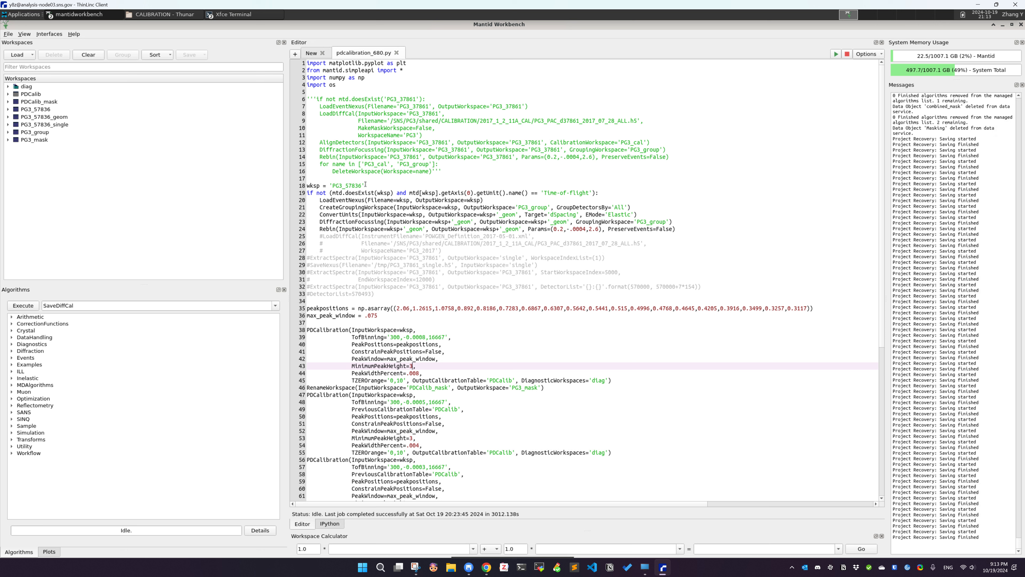
pyautogui.click(338, 185)
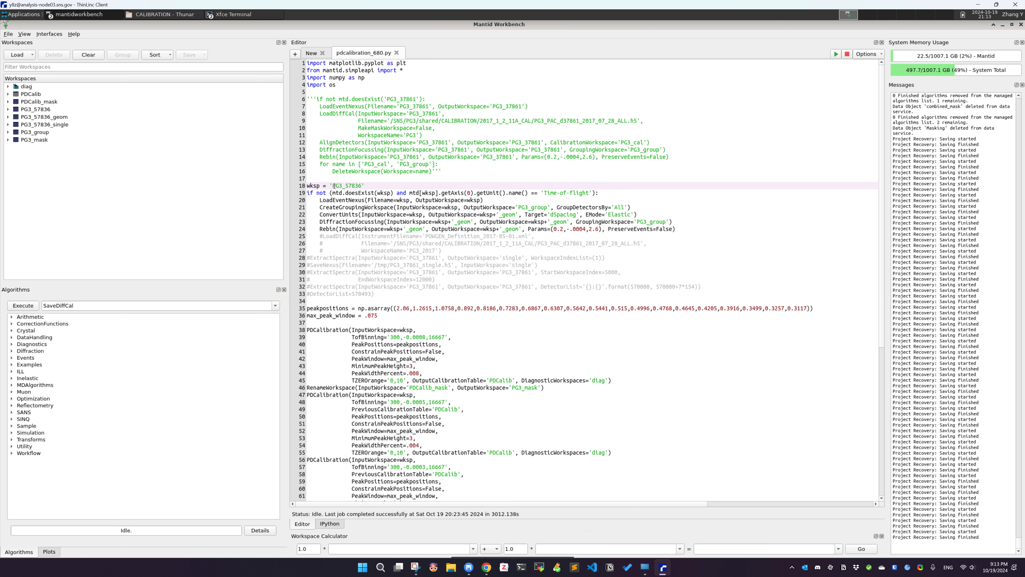
pyautogui.moveTo(324, 200); pyautogui.dragTo(370, 216)
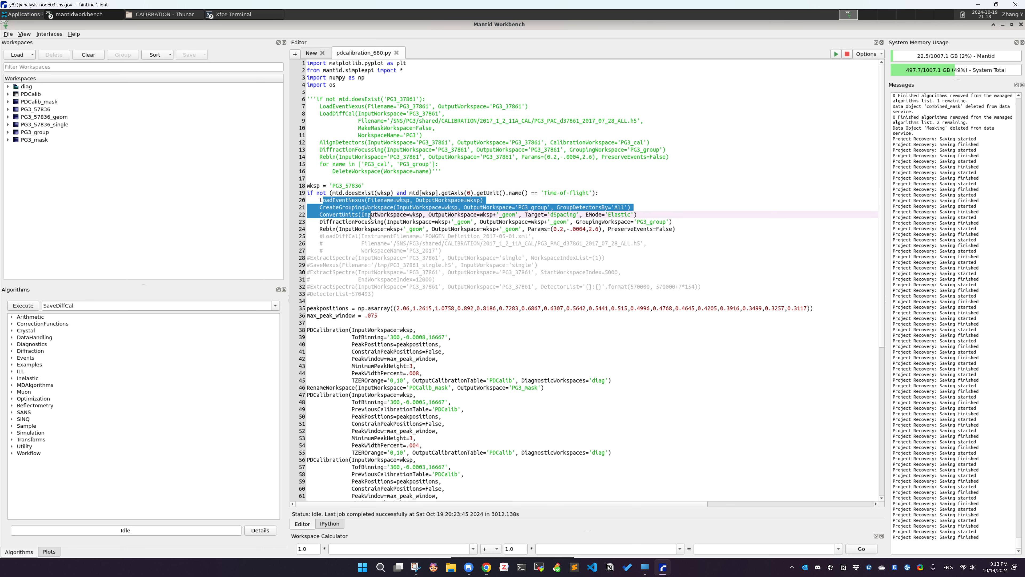
pyautogui.click(408, 221)
pyautogui.doubleClick(341, 185)
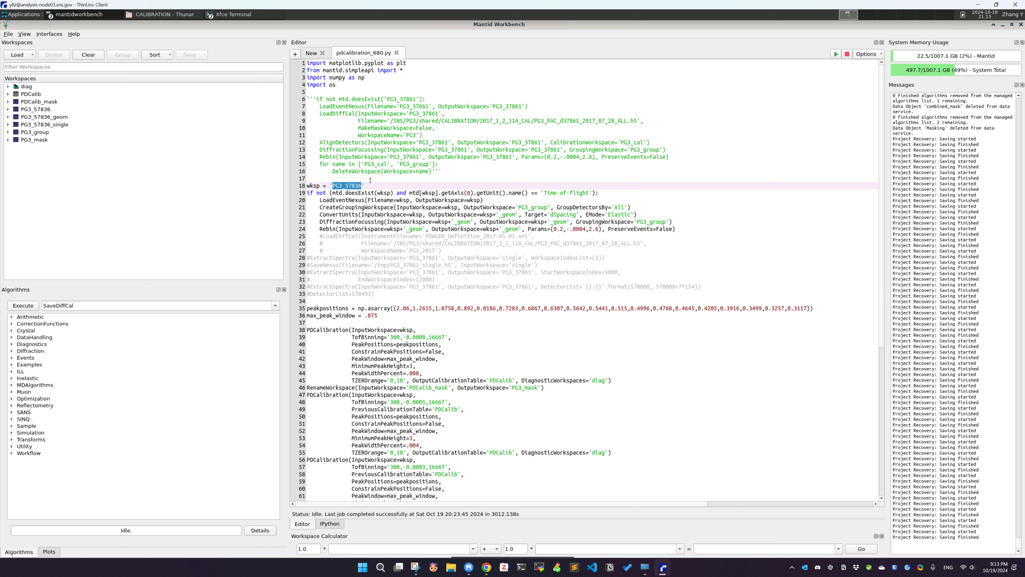
pyautogui.click(374, 187)
pyautogui.moveTo(368, 128); pyautogui.dragTo(479, 292)
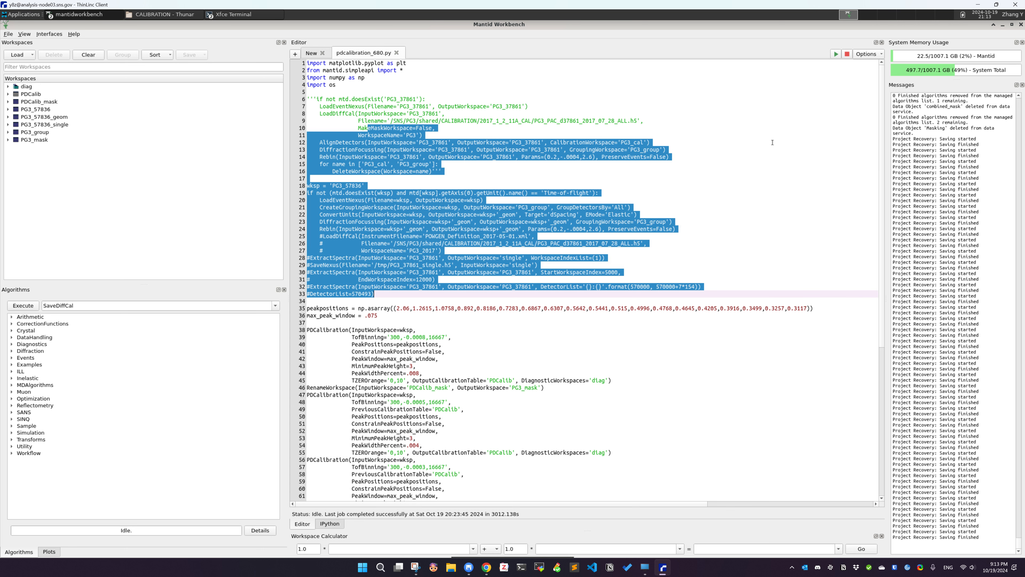
pyautogui.click(767, 158)
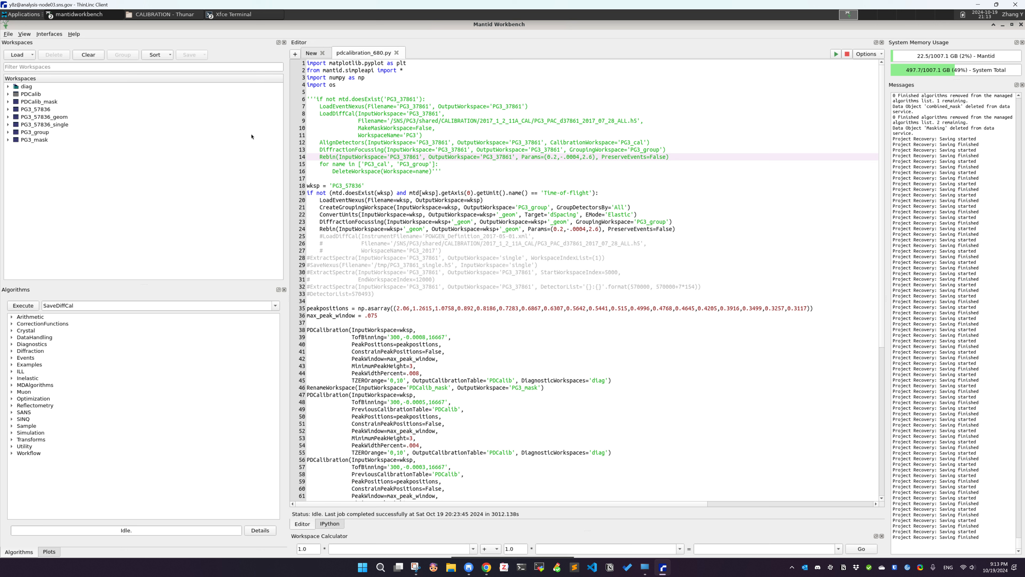
# In a new terminal tab, run finddata PG3 57836 to locate the run's data file
pyautogui.click(228, 14)
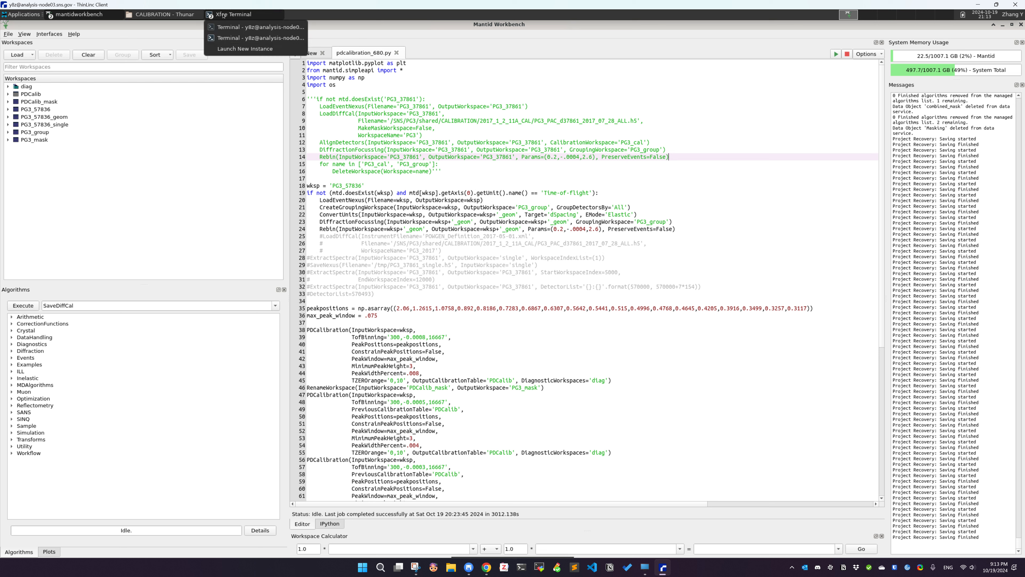
pyautogui.click(234, 39)
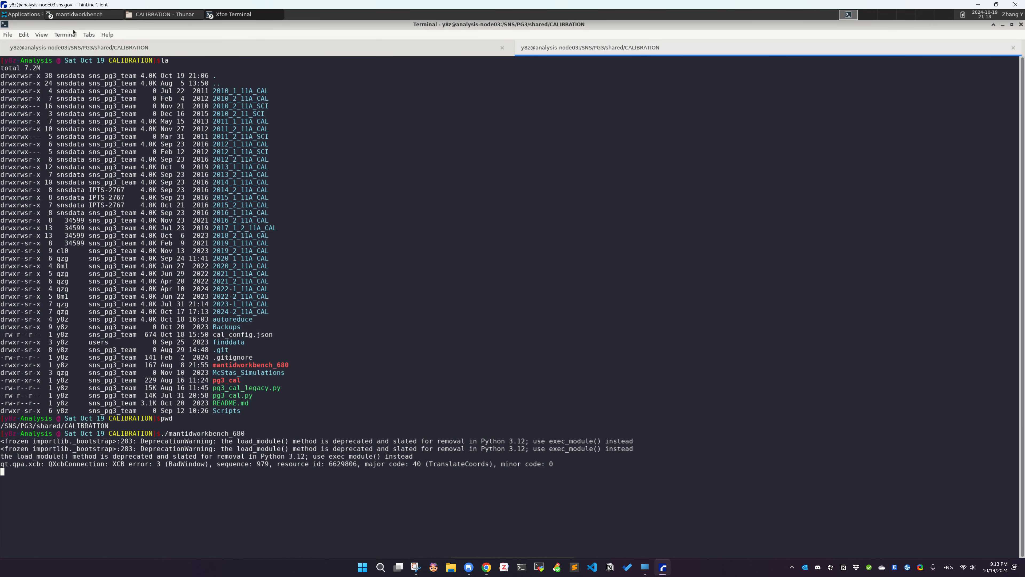
pyautogui.click(7, 34)
pyautogui.click(24, 44)
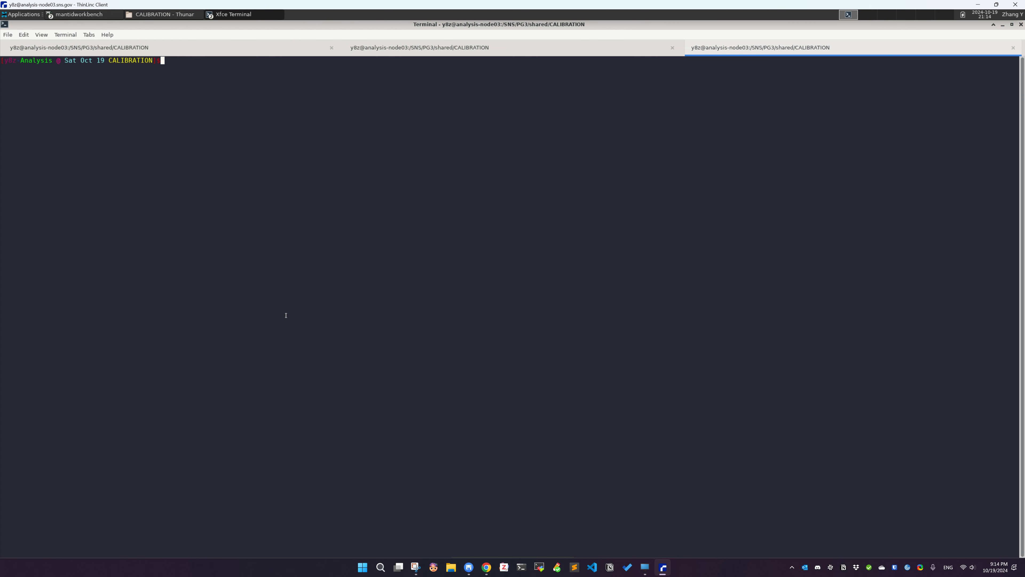
pyautogui.write('finddata PG3 57836')
pyautogui.press('Return')
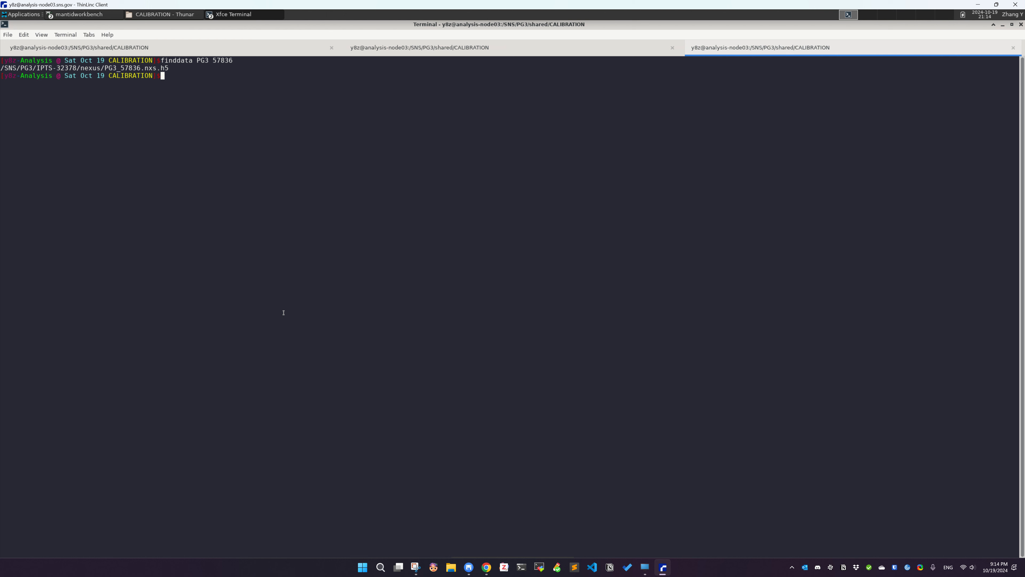
# Copy the returned PG3_57836.nxs.h5 file path and return to Mantid Workbench
pyautogui.doubleClick(105, 68)
pyautogui.hotkey('ctrl', 'c')
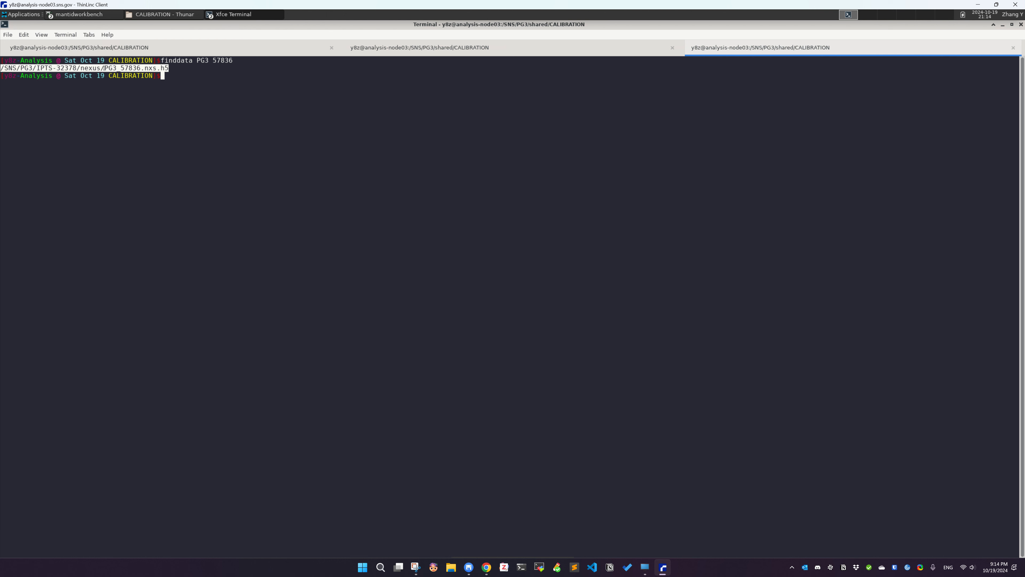
pyautogui.click(157, 148)
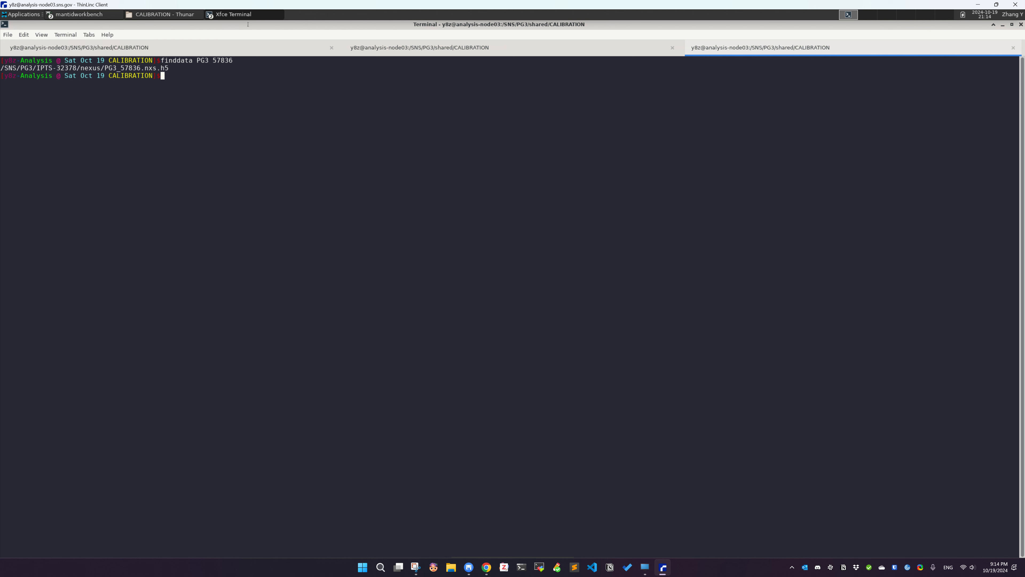
pyautogui.click(79, 14)
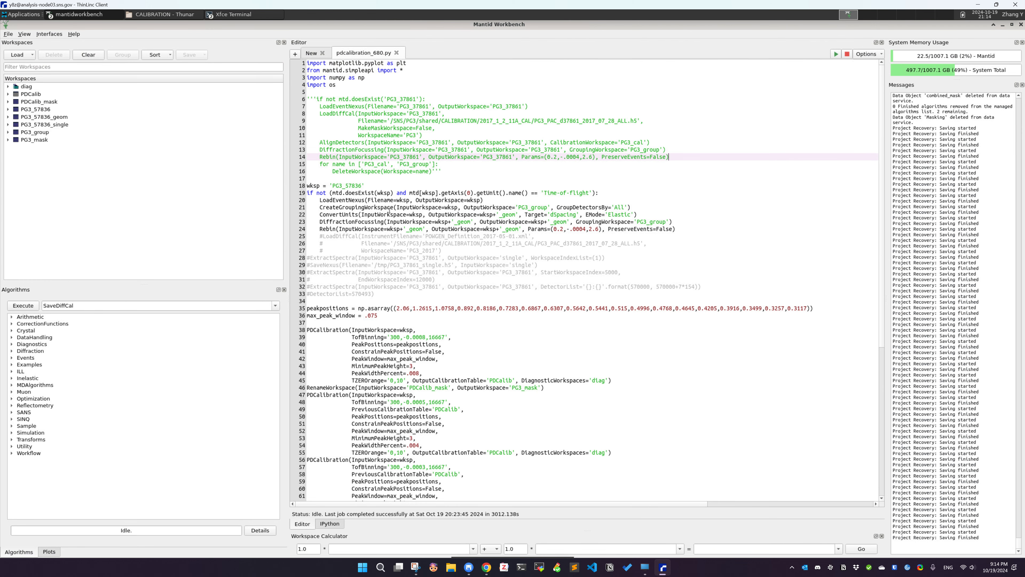
pyautogui.doubleClick(386, 200)
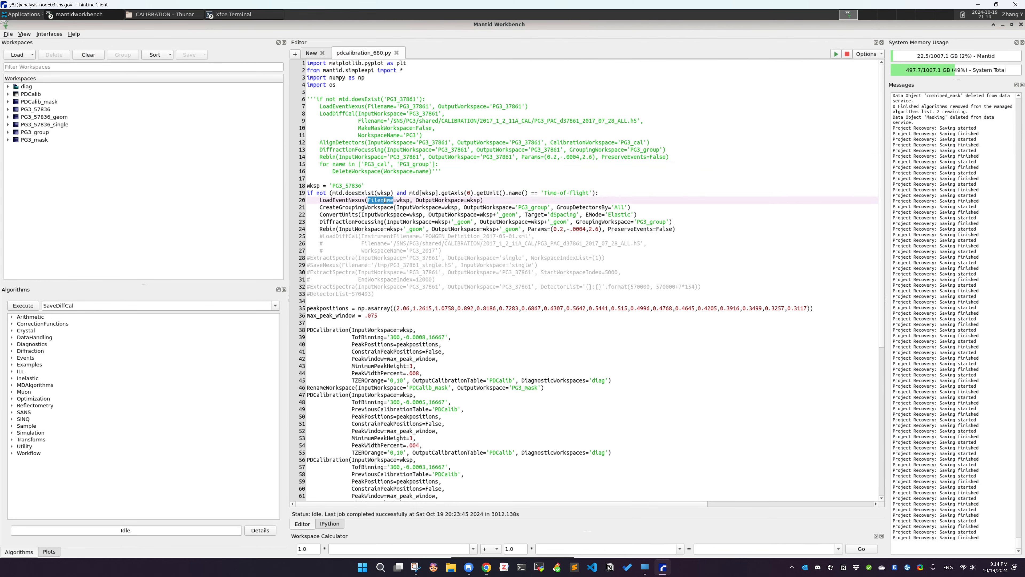
pyautogui.doubleClick(401, 200)
pyautogui.write('""')
pyautogui.hotkey('ctrl', 'v')
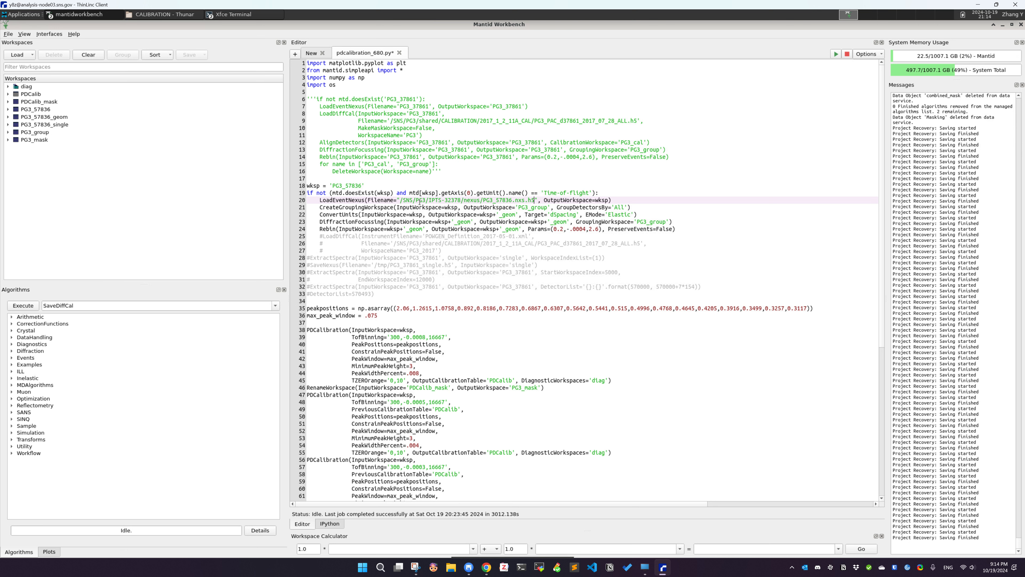
pyautogui.hotkey('ctrl', 'z')
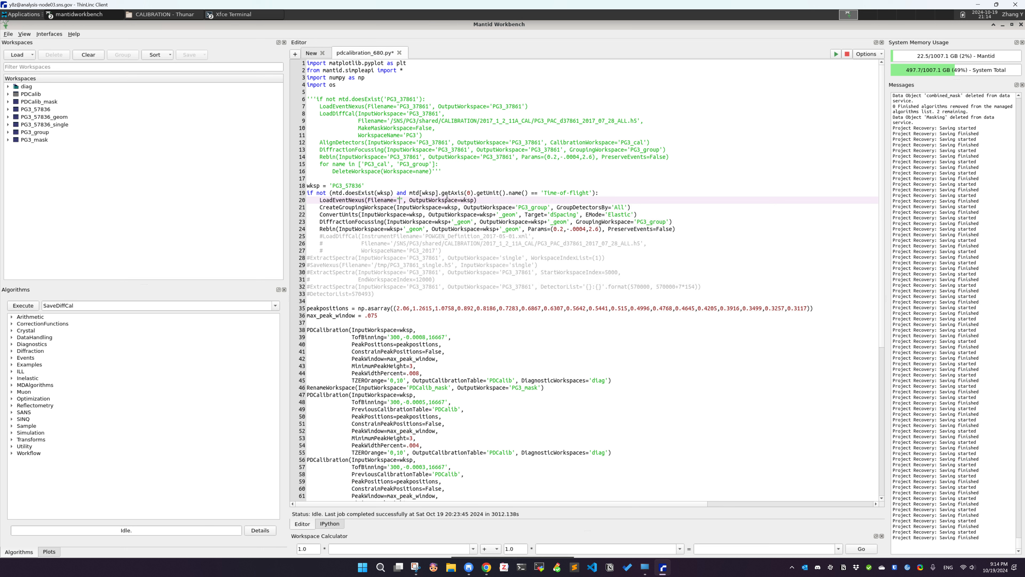
# Set the LoadEventNexus Filename to the quoted path '/SNS/PG3/IPTS-32378/nexus/PG3_57836.nxs.h5'
pyautogui.doubleClick(346, 186)
pyautogui.doubleClick(403, 200)
pyautogui.write('"')
pyautogui.hotkey('ctrl', 'v')
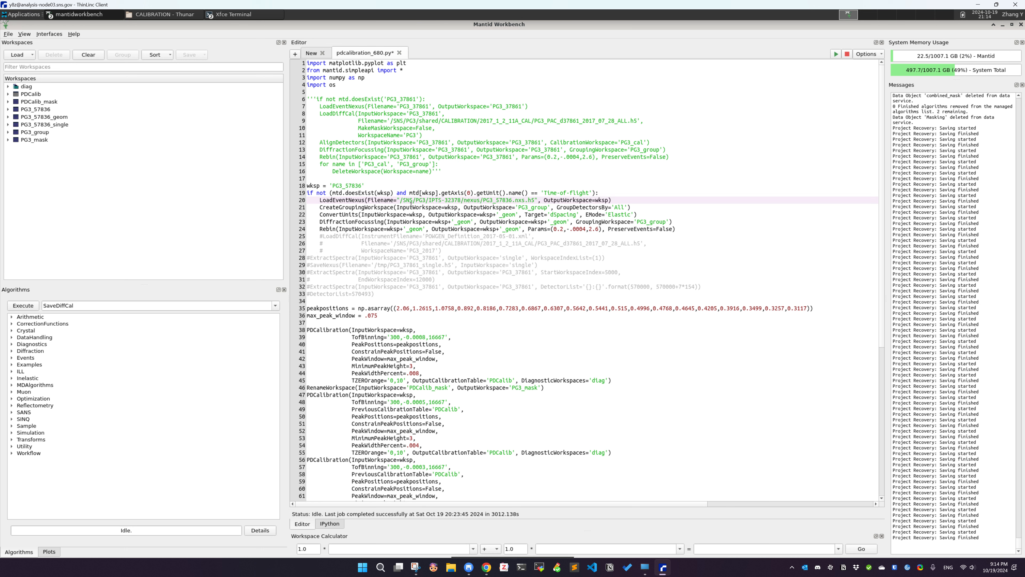
# Review the edited loading block and the PDCalibration sections further down the script
pyautogui.click(437, 177)
pyautogui.moveTo(440, 136); pyautogui.dragTo(604, 298)
pyautogui.click(580, 217)
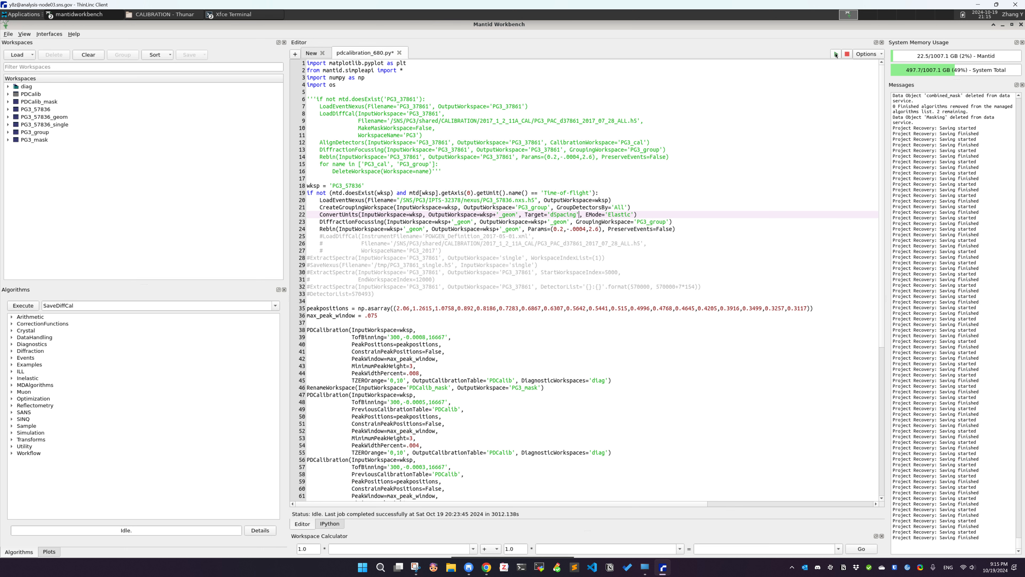
pyautogui.moveTo(387, 279); pyautogui.dragTo(465, 467)
pyautogui.click(475, 436)
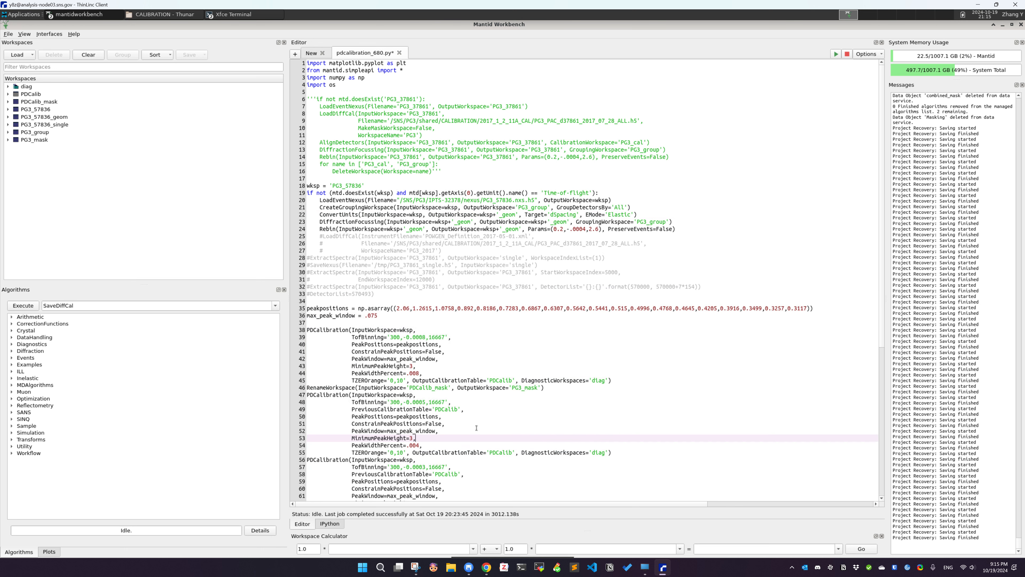
pyautogui.scroll(-1, 477, 427)
pyautogui.scroll(-3, 477, 428)
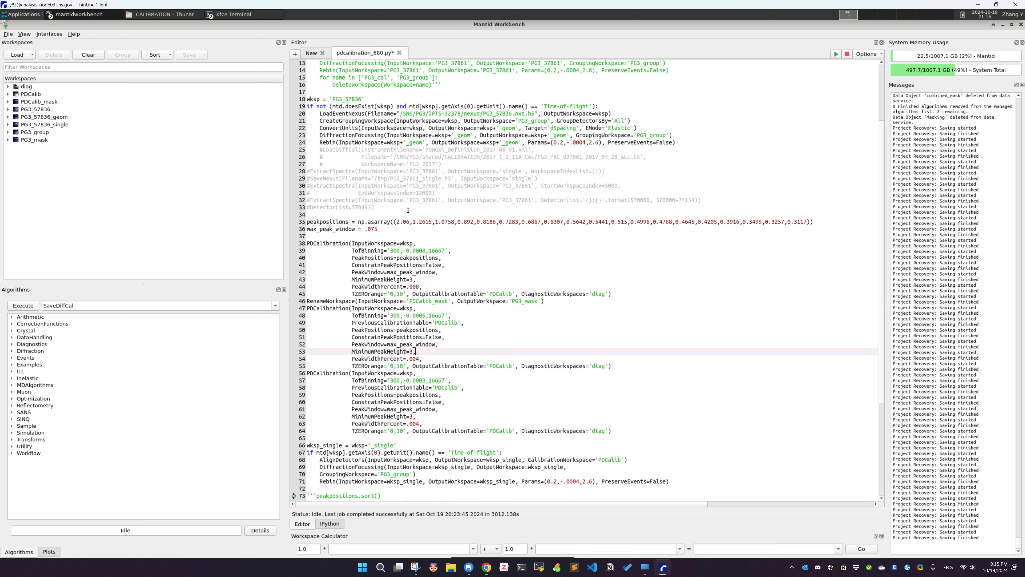
pyautogui.click(131, 205)
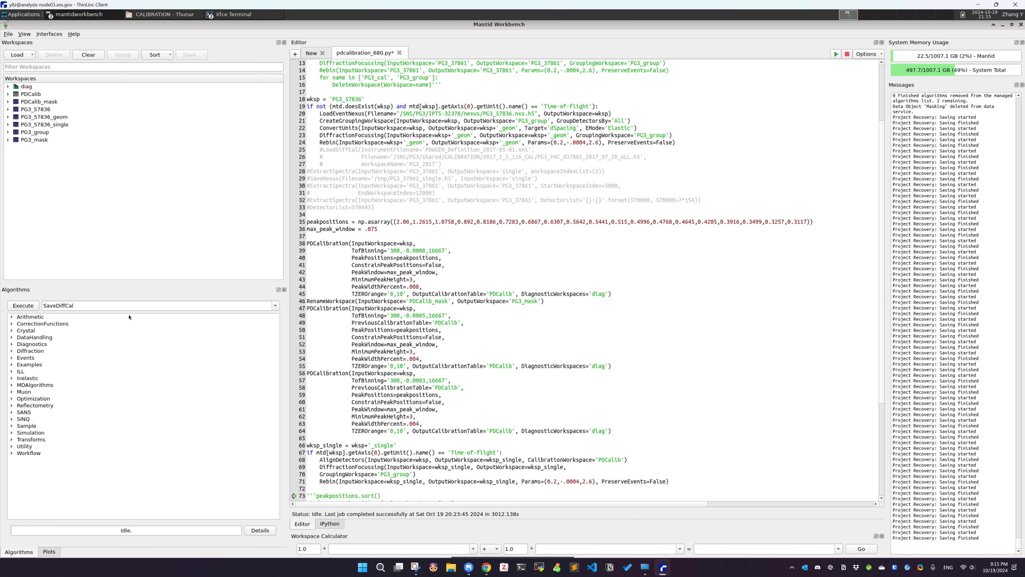
# Open the LoadMask algorithm dialog
pyautogui.doubleClick(87, 306)
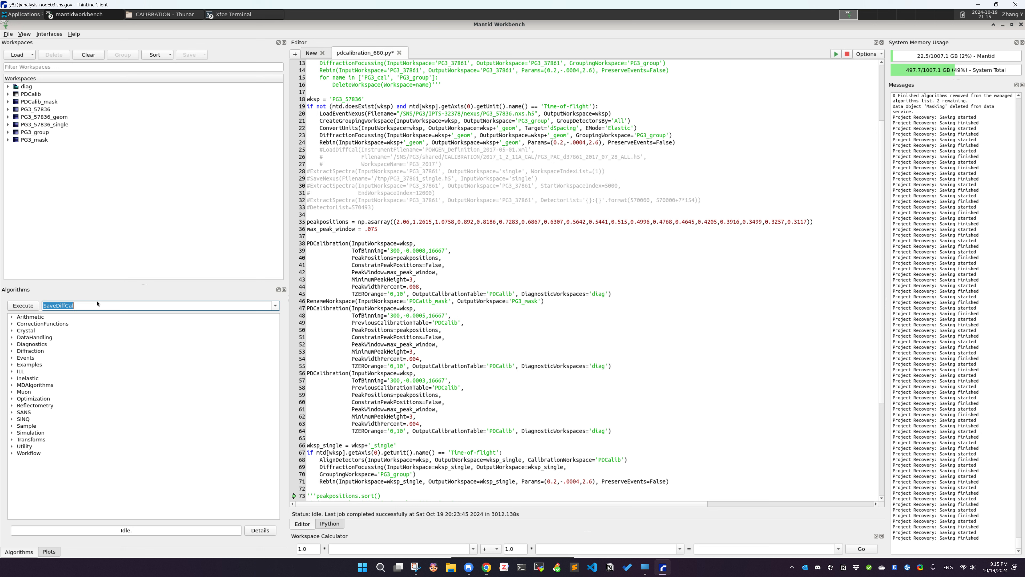
pyautogui.write('loadma')
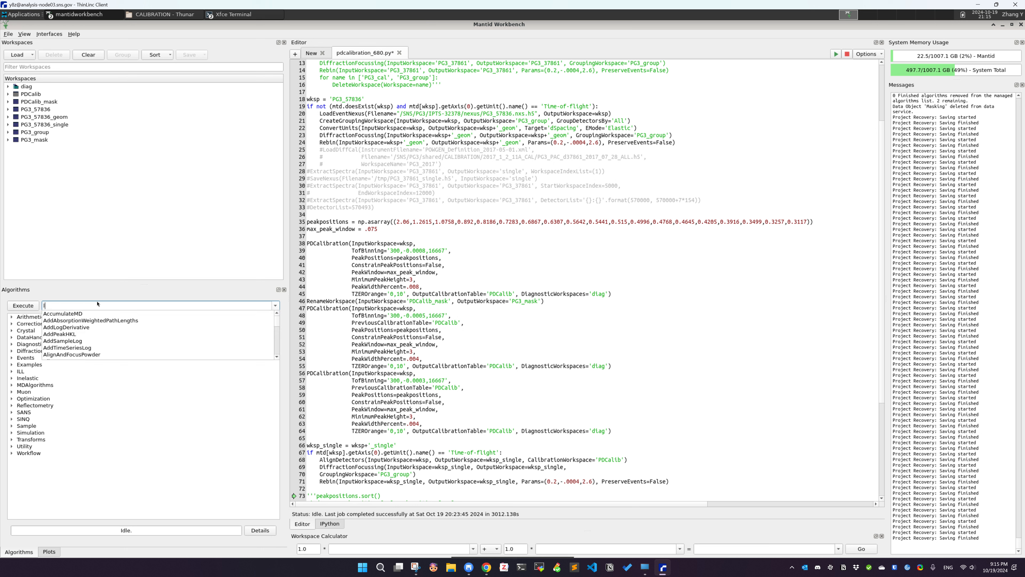
pyautogui.press('Down')
pyautogui.press('Down')
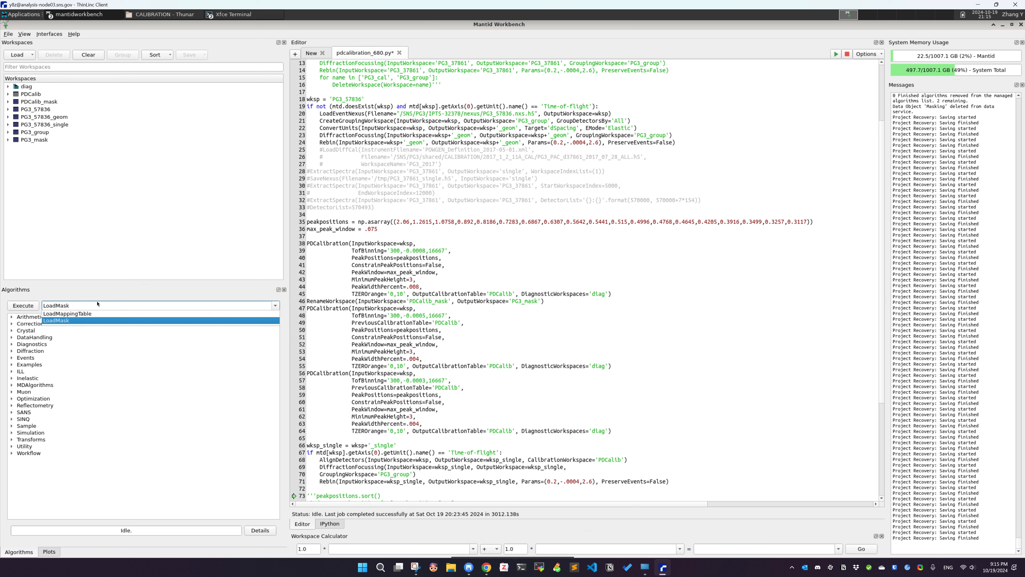
pyautogui.press('Return')
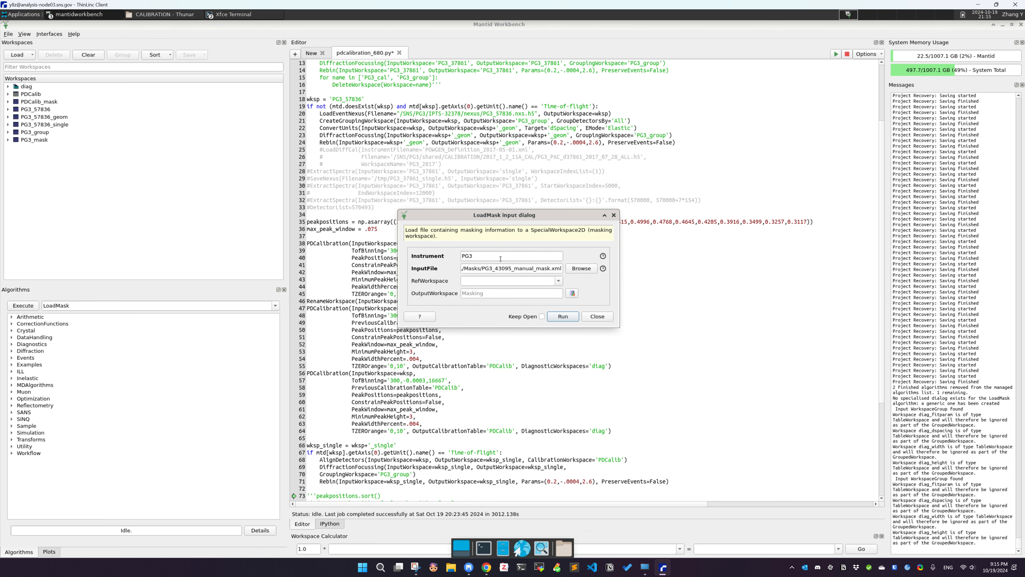
# Run LoadMask for instrument PG3 with file PG3_43095_manual_mask.xml, outputting workspace manual_mask
pyautogui.moveTo(500, 258); pyautogui.dragTo(441, 256)
pyautogui.moveTo(530, 269); pyautogui.dragTo(335, 255)
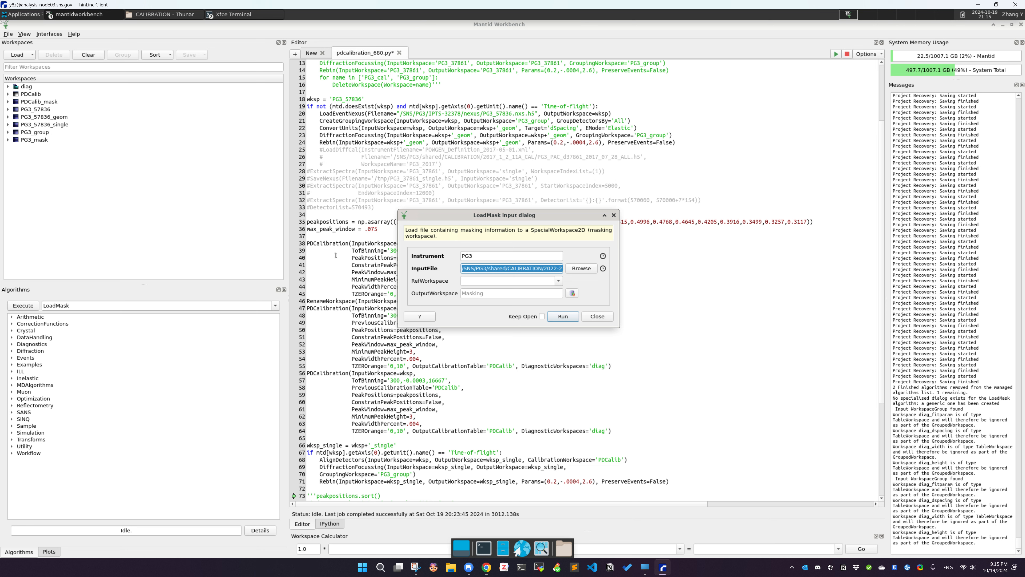
pyautogui.moveTo(493, 270); pyautogui.dragTo(663, 271)
pyautogui.click(538, 269)
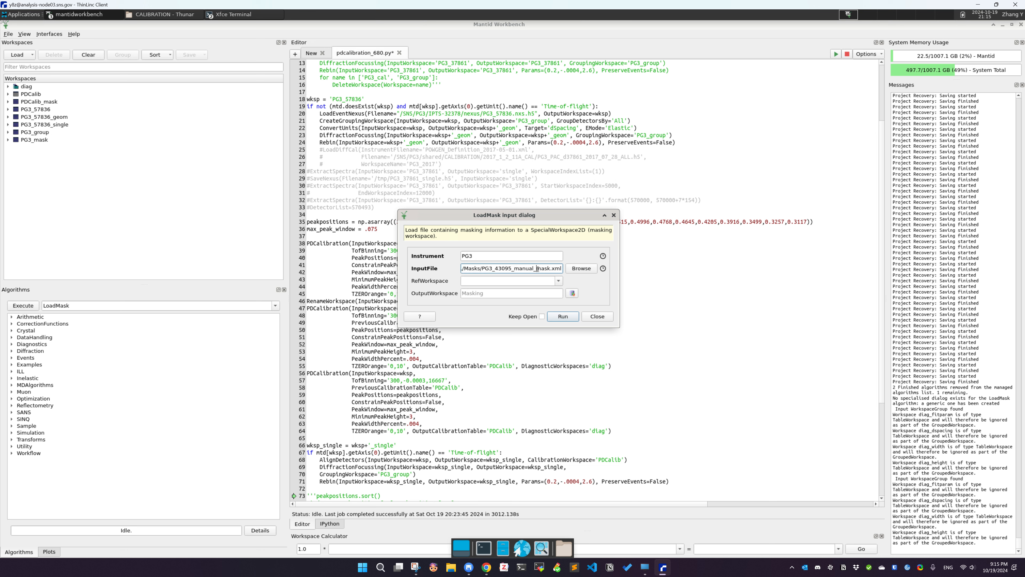
pyautogui.click(500, 293)
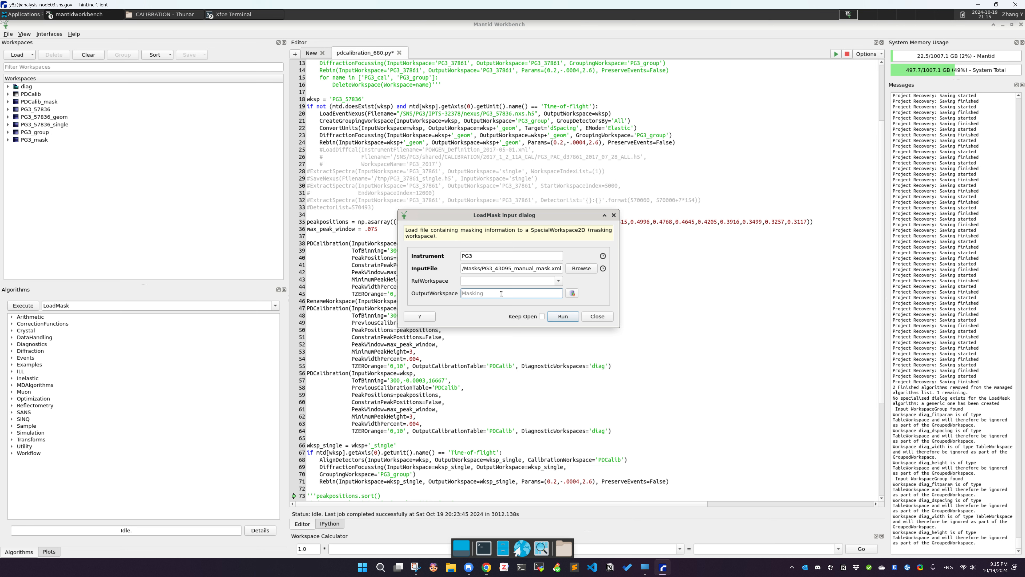
pyautogui.write('manual_mask')
pyautogui.click(556, 318)
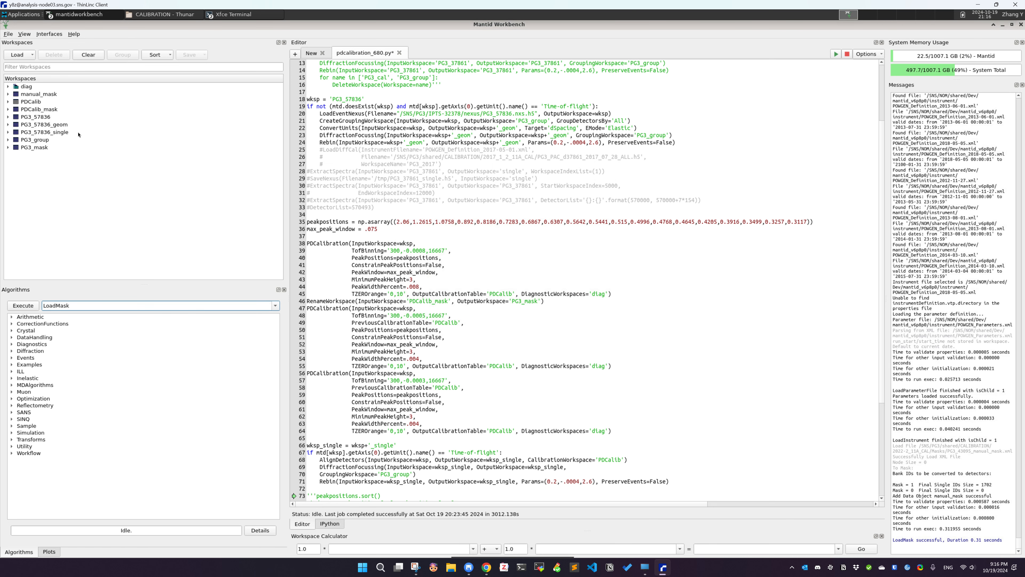
pyautogui.click(28, 97)
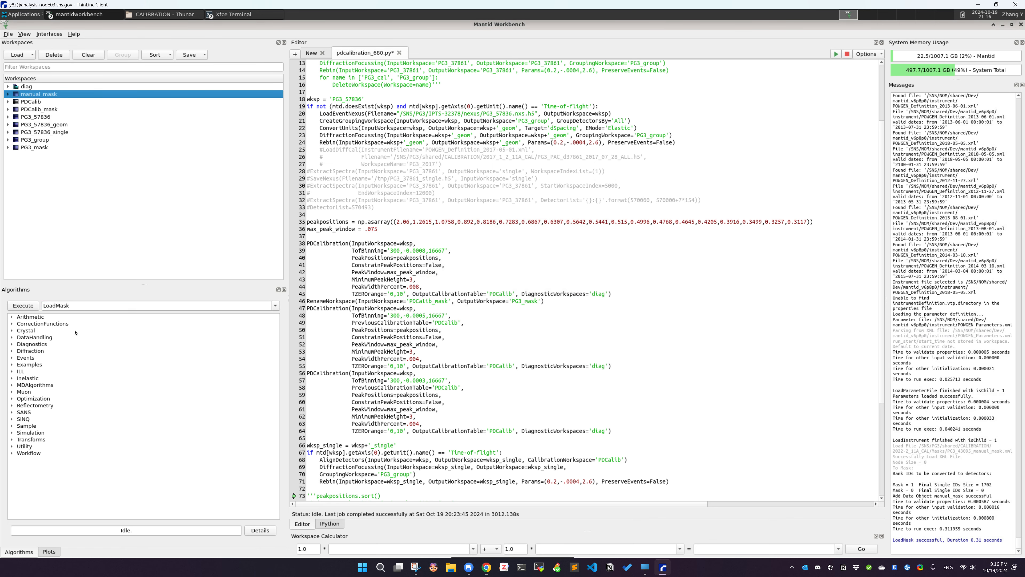
# Open the BinaryOperateMasks algorithm dialog with the PG3_mask workspace selected
pyautogui.doubleClick(74, 306)
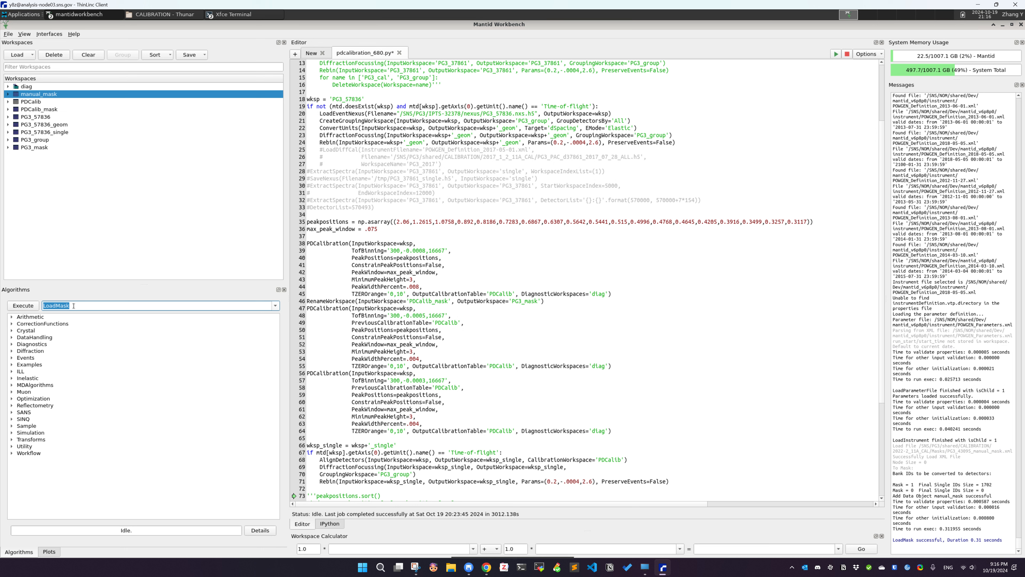
pyautogui.press('BackSpace')
pyautogui.doubleClick(334, 244)
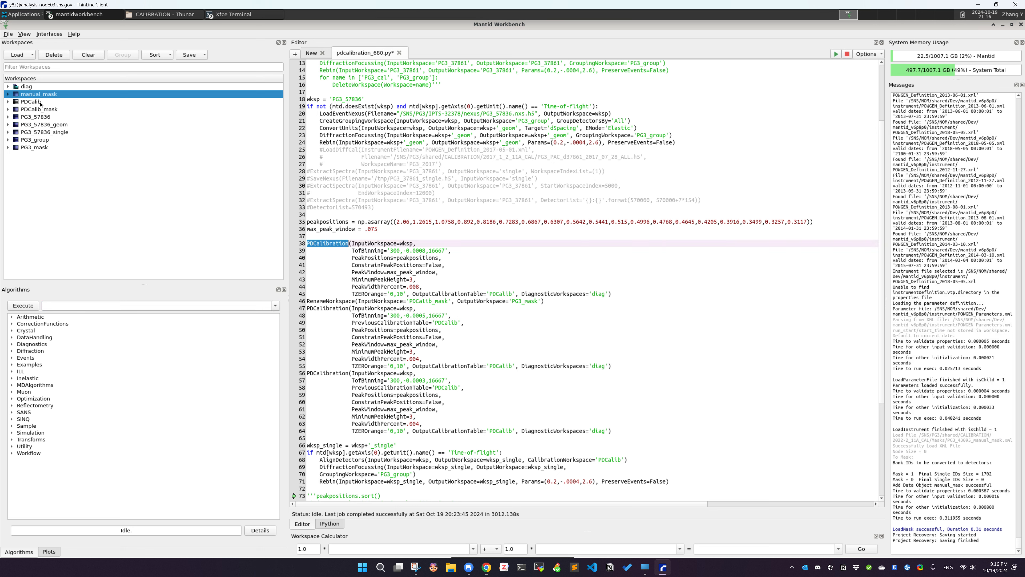
pyautogui.click(35, 148)
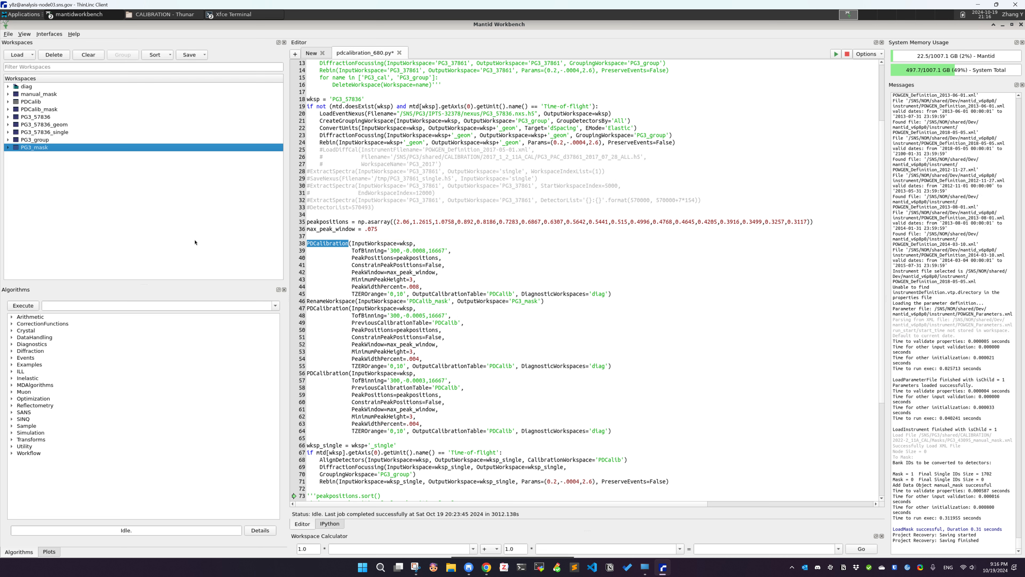
pyautogui.click(90, 306)
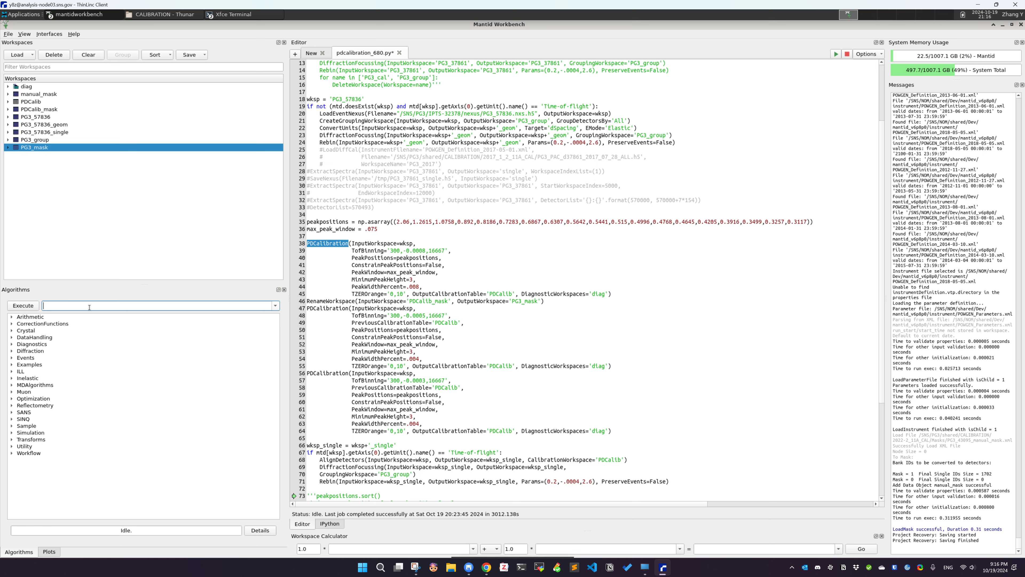
pyautogui.write('bina')
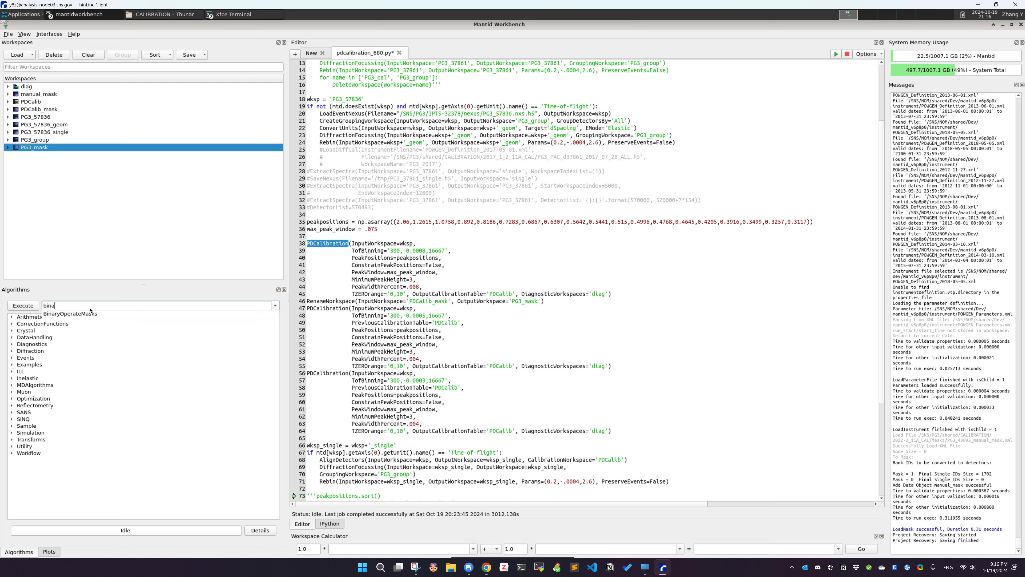
pyautogui.click(71, 314)
pyautogui.press('Return')
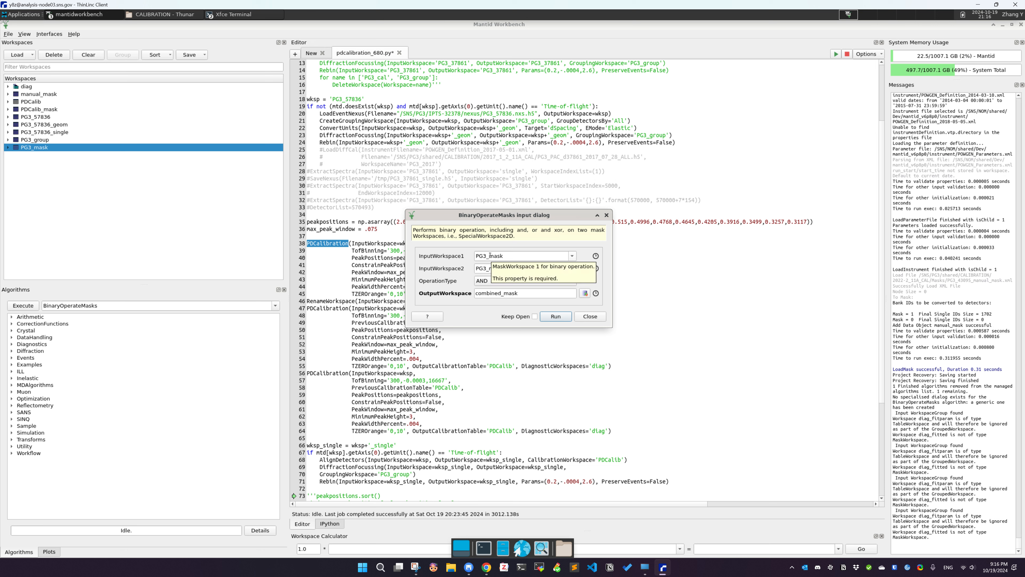
# Run BinaryOperateMasks combining PG3_mask and manual_mask with AND into the output workspace combined_mask
pyautogui.click(504, 269)
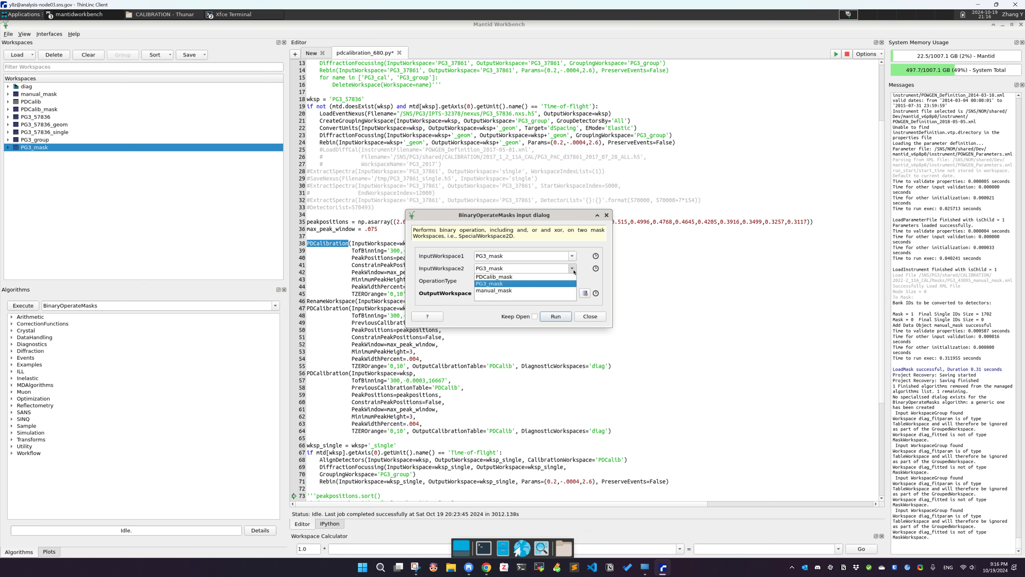
pyautogui.click(487, 290)
pyautogui.click(529, 293)
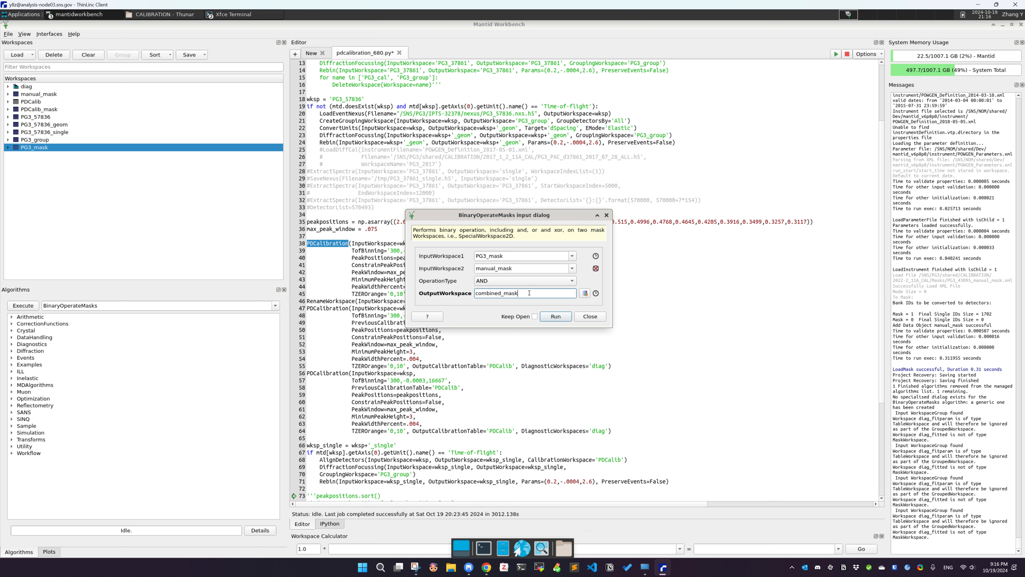
pyautogui.moveTo(539, 292); pyautogui.dragTo(488, 303)
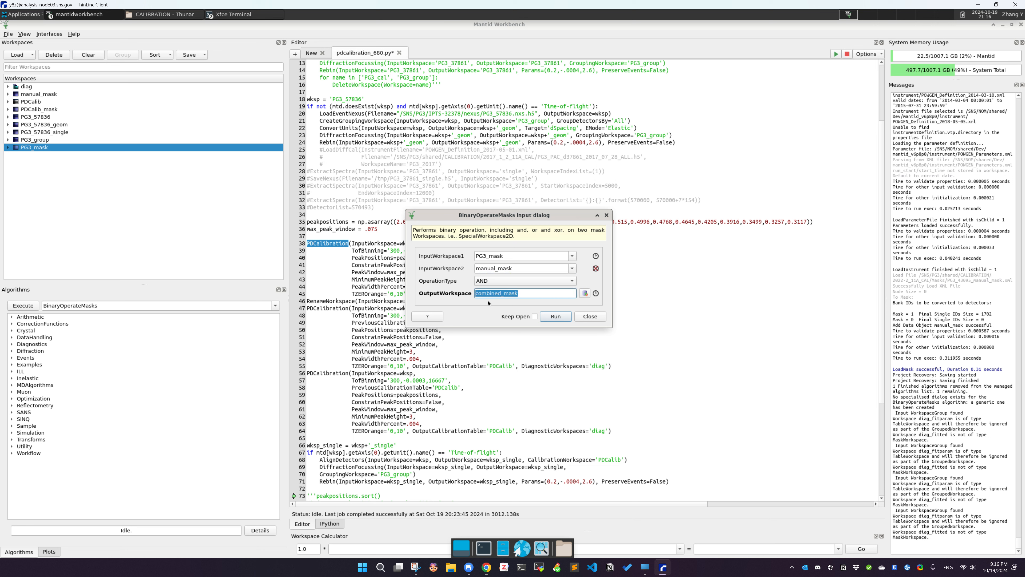
pyautogui.click(536, 296)
pyautogui.click(555, 316)
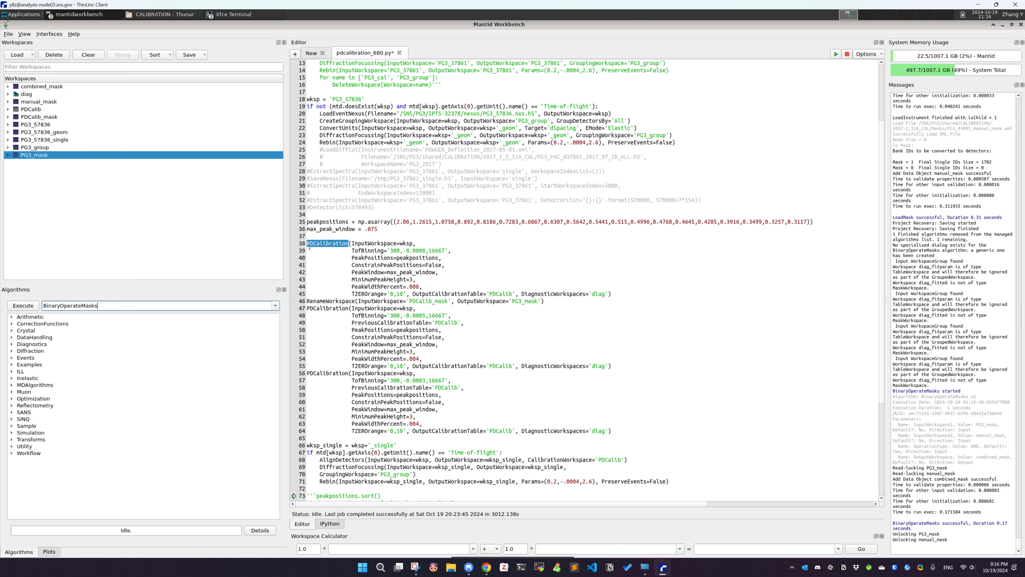
# Open the SaveDiffCal algorithm dialog with the combined_mask workspace selected
pyautogui.click(39, 87)
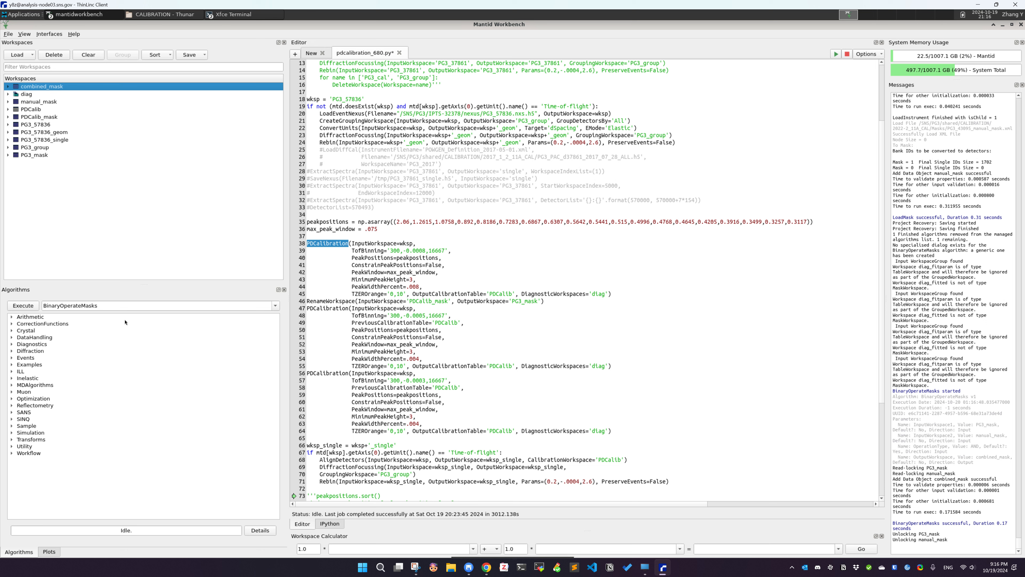
pyautogui.doubleClick(103, 305)
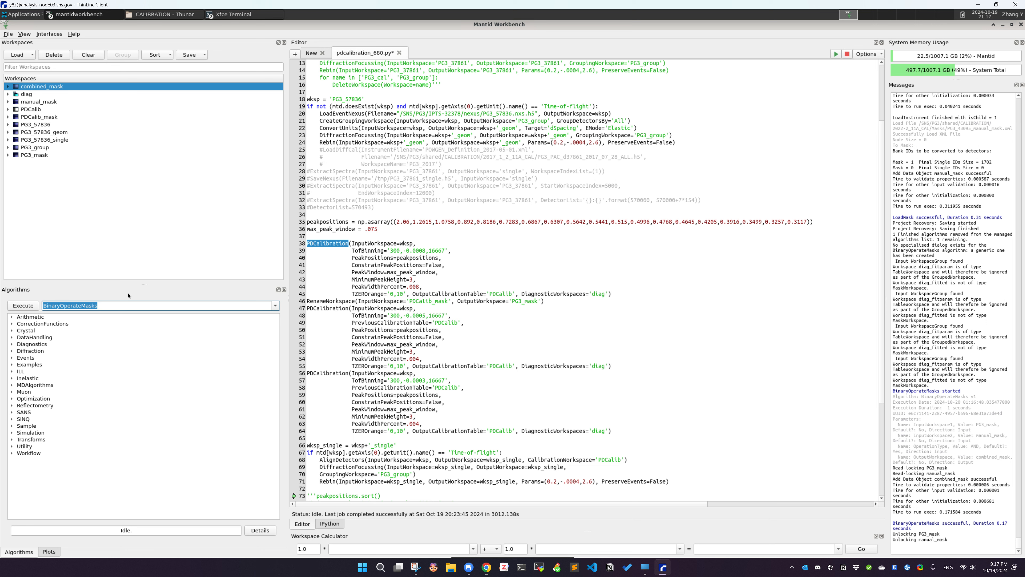
pyautogui.press('BackSpace')
pyautogui.write('SaveDiffCal')
pyautogui.press('Return')
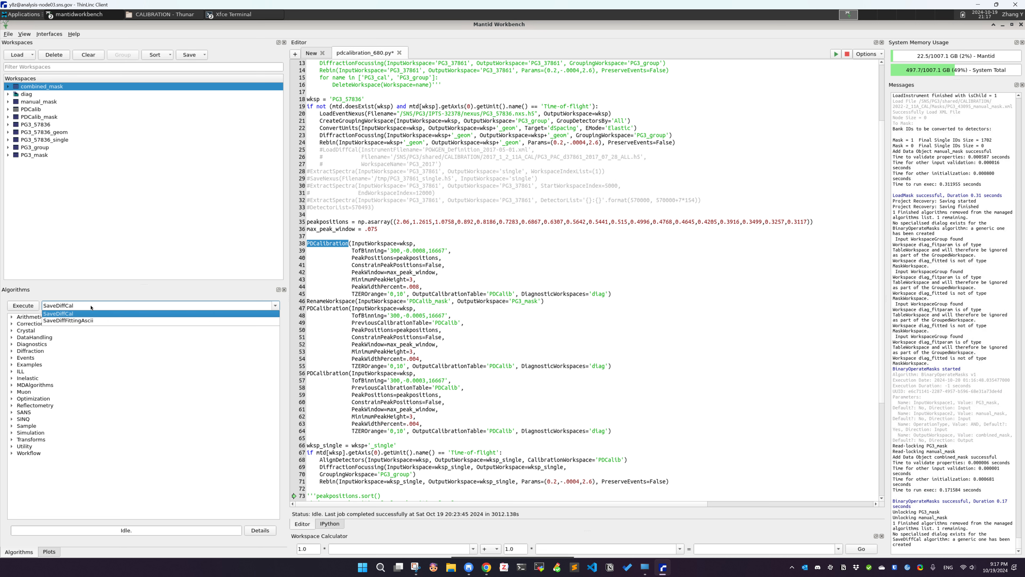
pyautogui.press('Return')
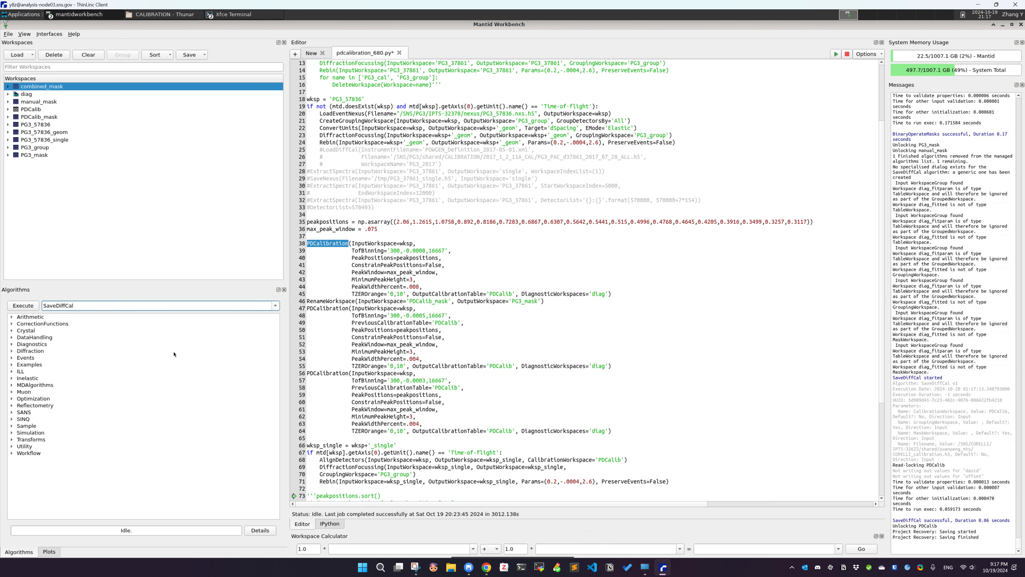
pyautogui.press('Return')
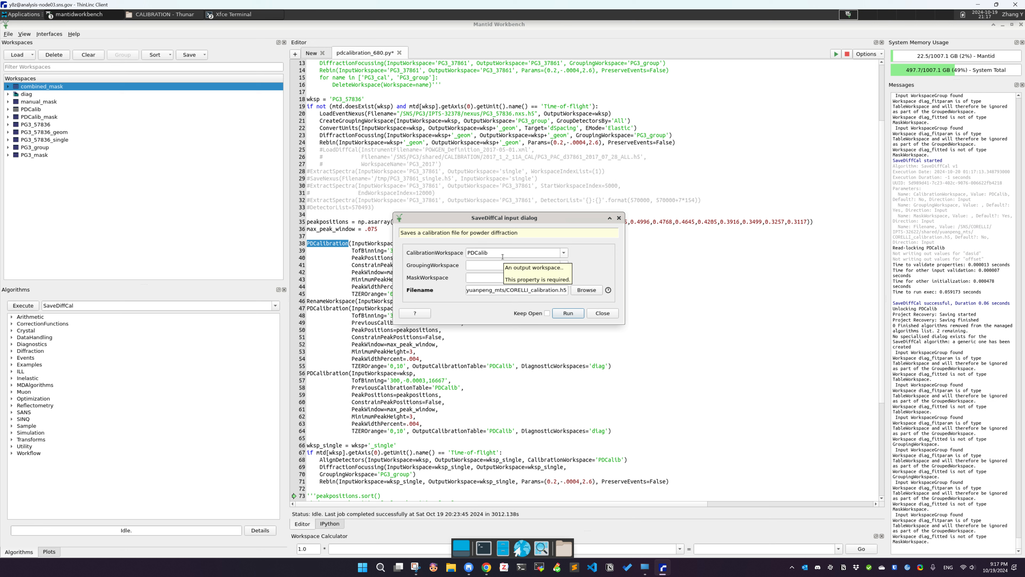
# Set SaveDiffCal's calibration workspace to PDCalib, grouping workspace to PG3_group and mask workspace to combined_mask
pyautogui.click(563, 253)
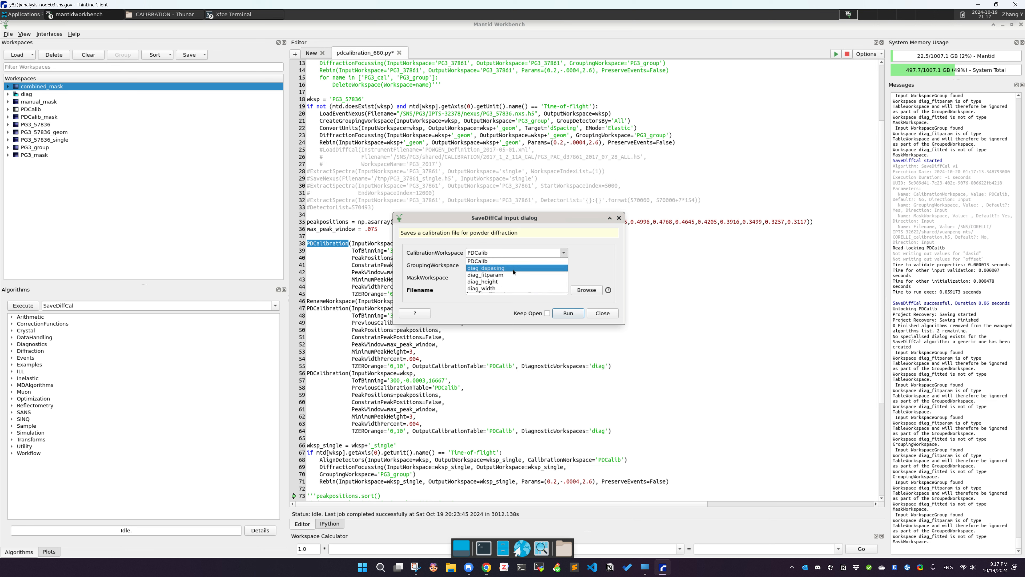
pyautogui.click(478, 261)
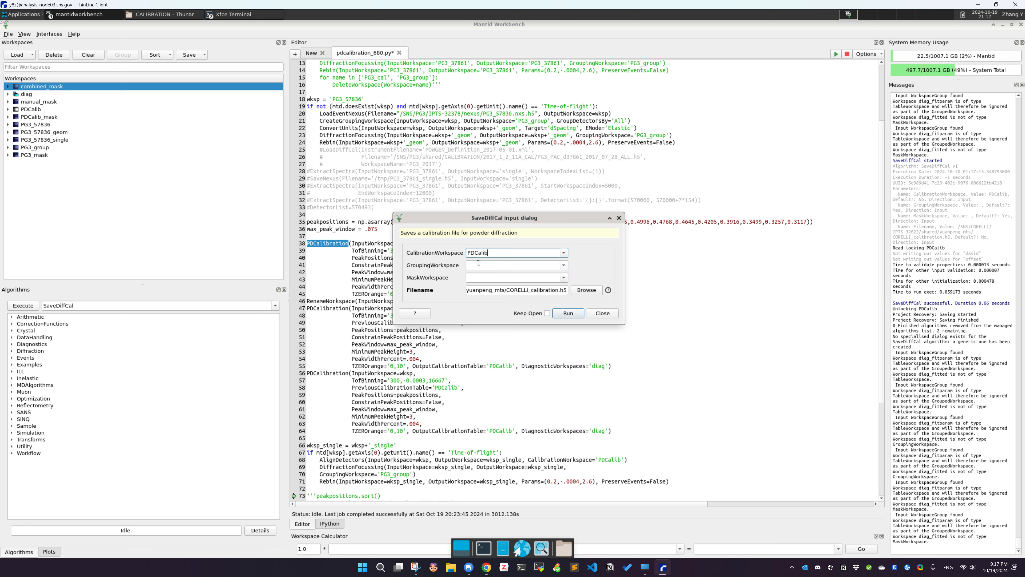
pyautogui.click(566, 268)
pyautogui.click(504, 275)
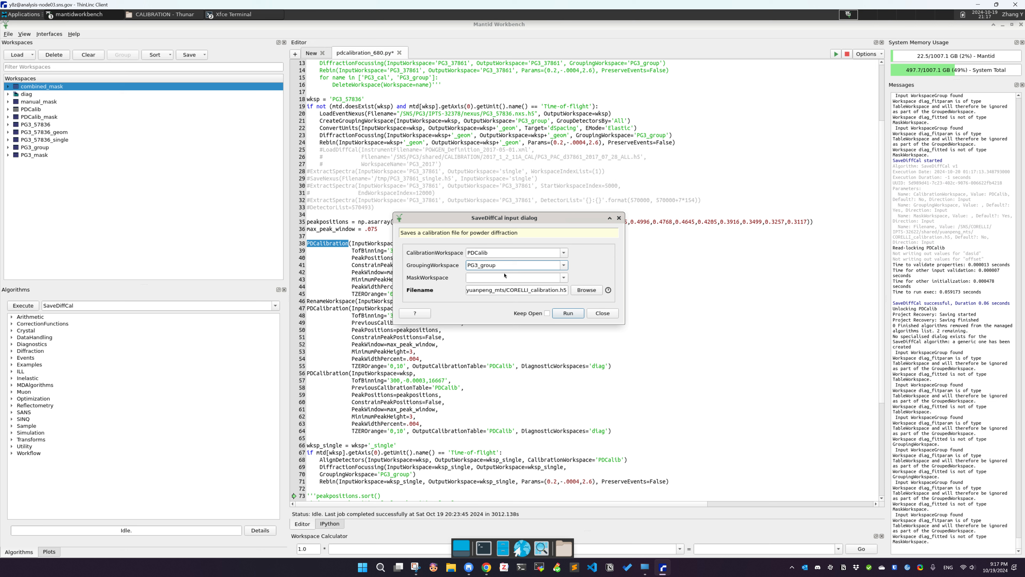
pyautogui.click(504, 275)
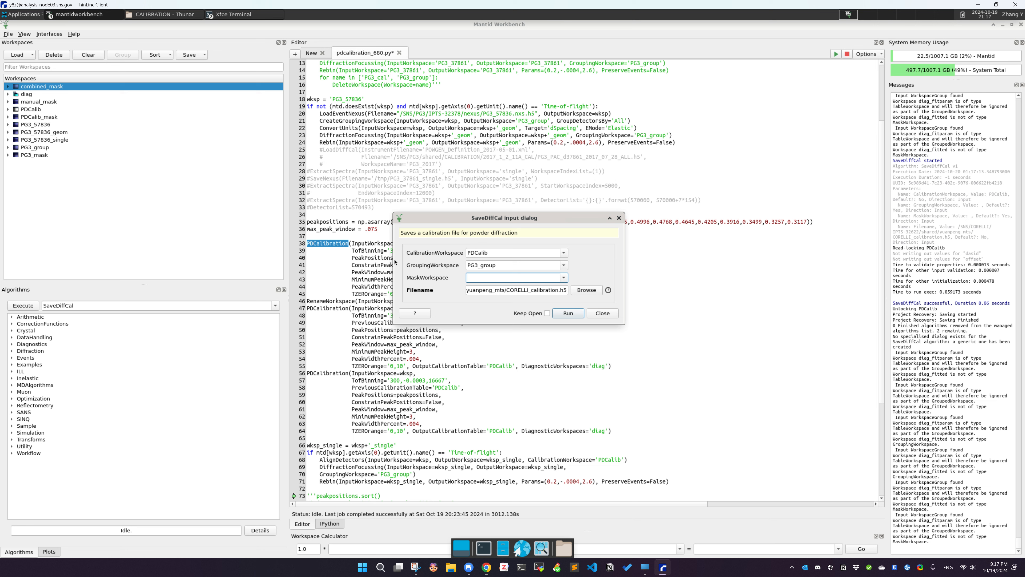
pyautogui.click(564, 278)
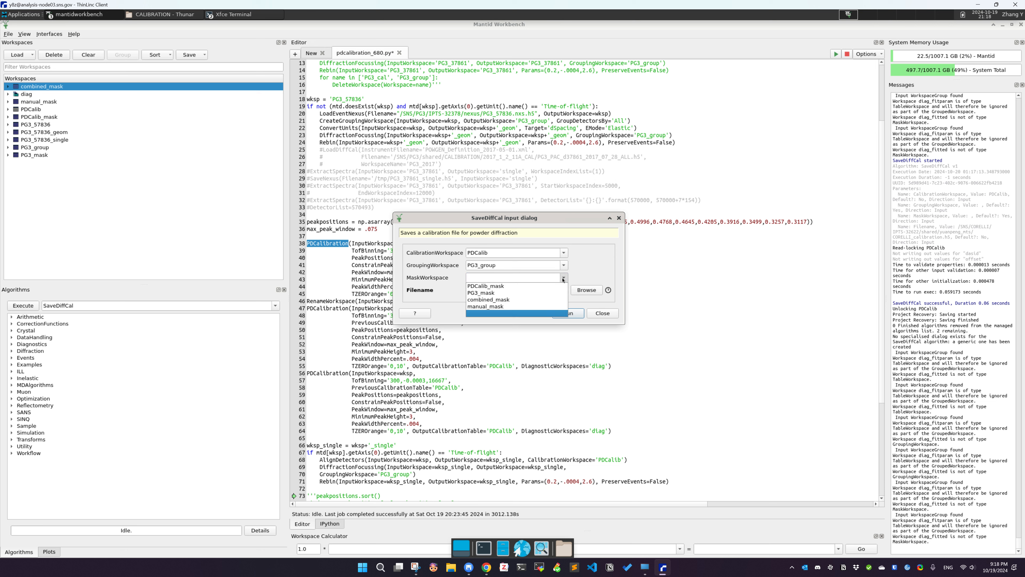
pyautogui.click(494, 300)
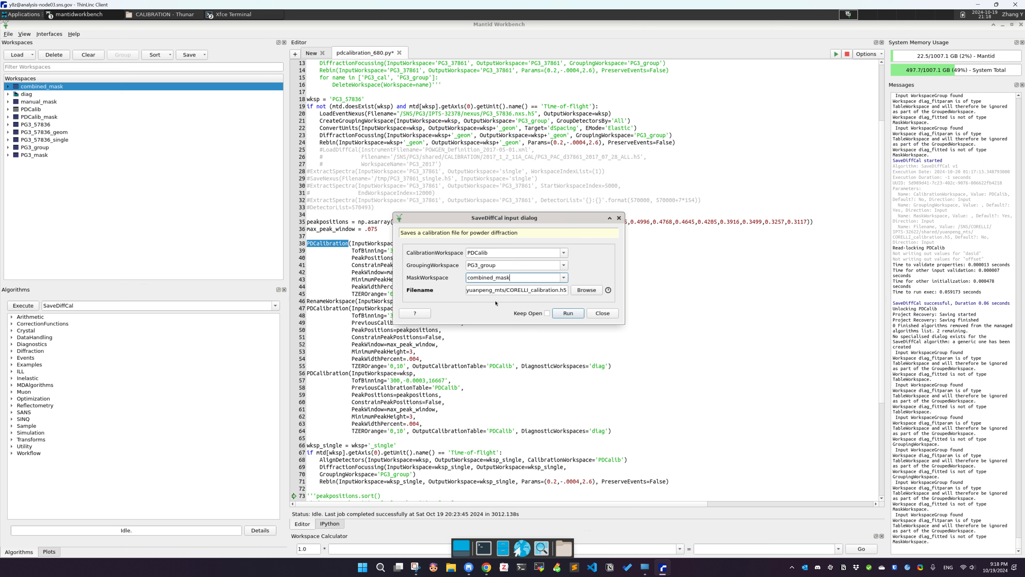
pyautogui.click(561, 289)
pyautogui.doubleClick(557, 291)
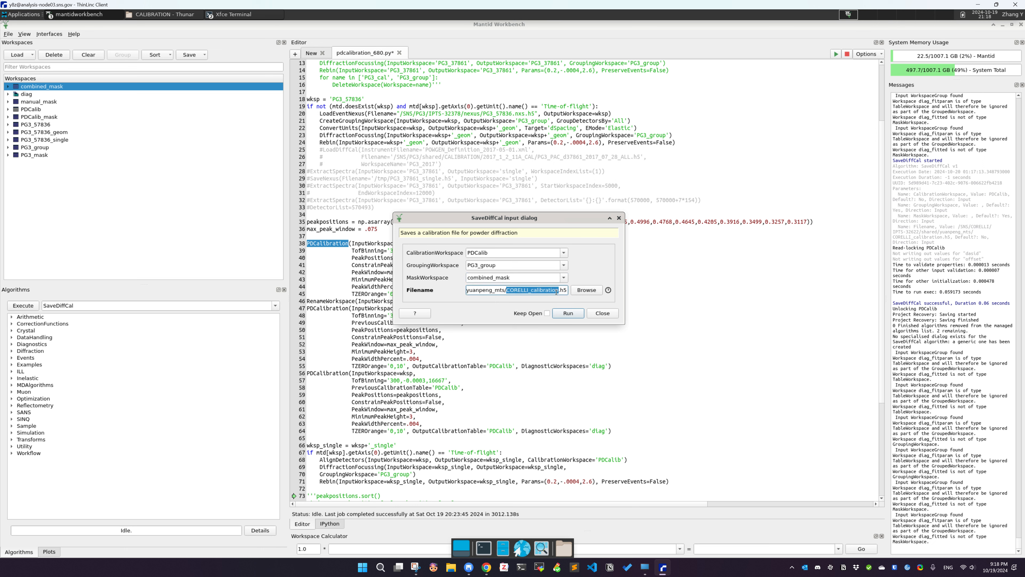
pyautogui.click(557, 291)
pyautogui.tripleClick(556, 290)
pyautogui.click(586, 290)
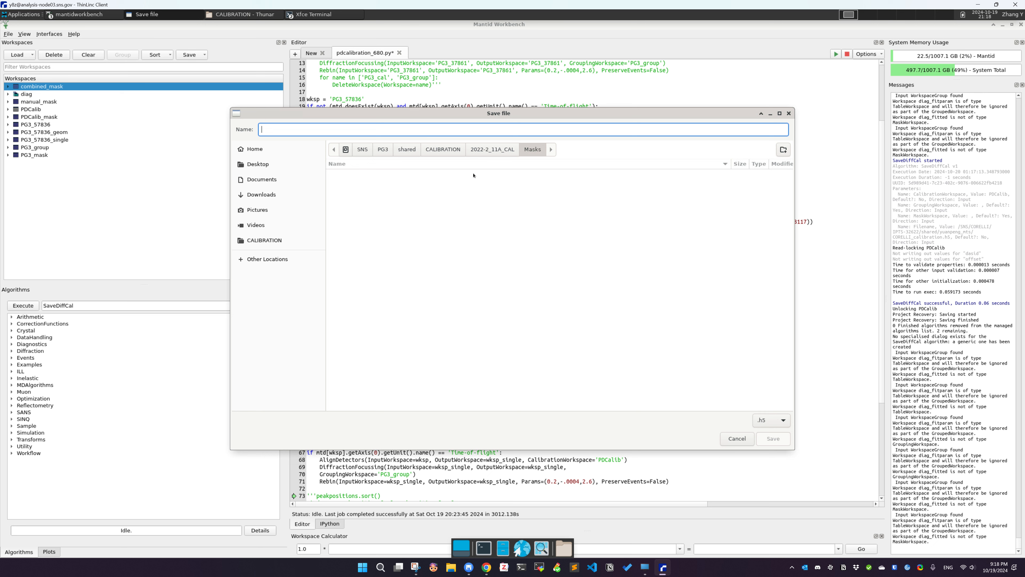
pyautogui.click(490, 151)
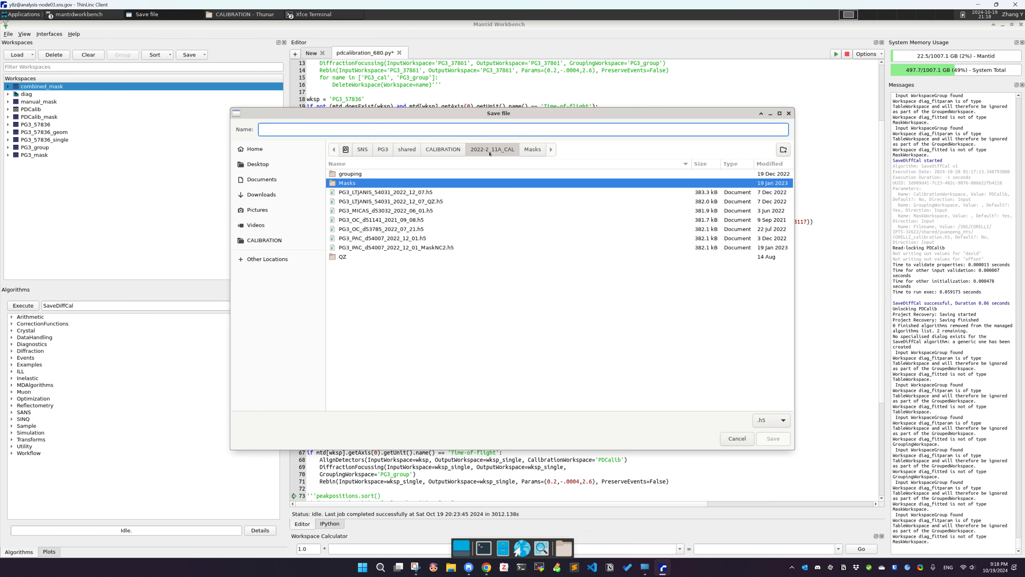
pyautogui.click(420, 194)
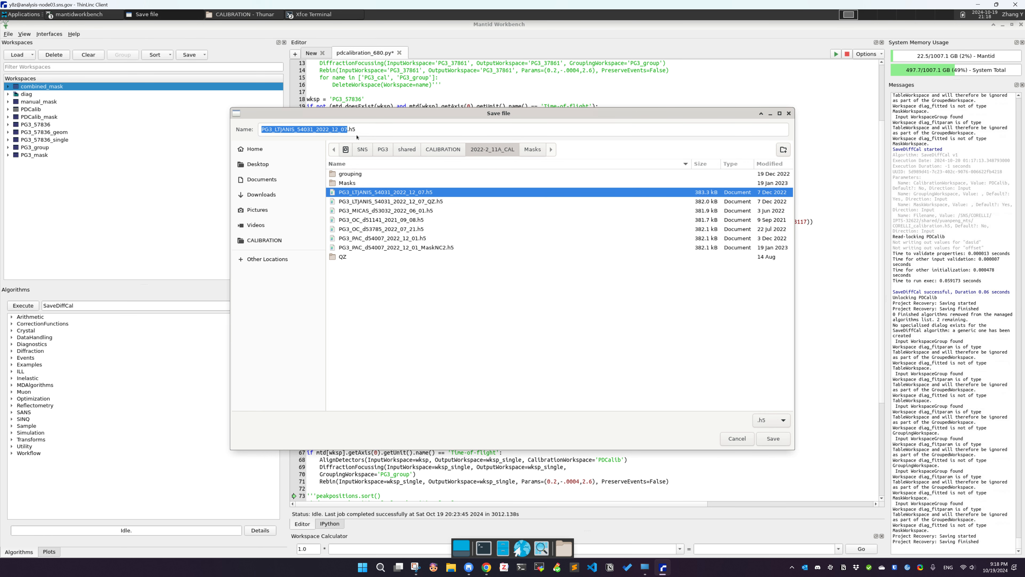
pyautogui.click(348, 130)
pyautogui.write('_sdfsdf')
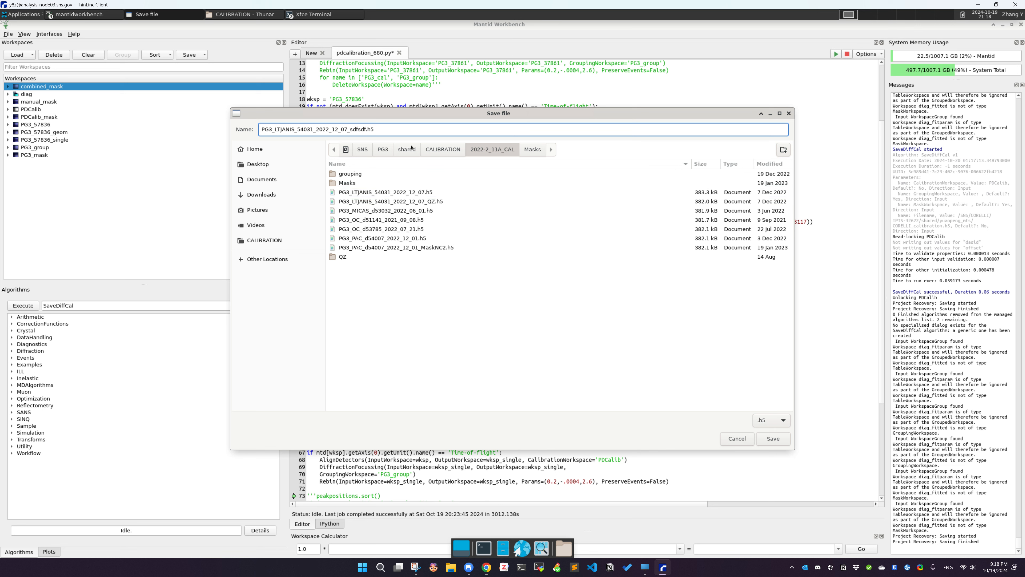
pyautogui.write('w')
pyautogui.hotkey('ctrl', 'a')
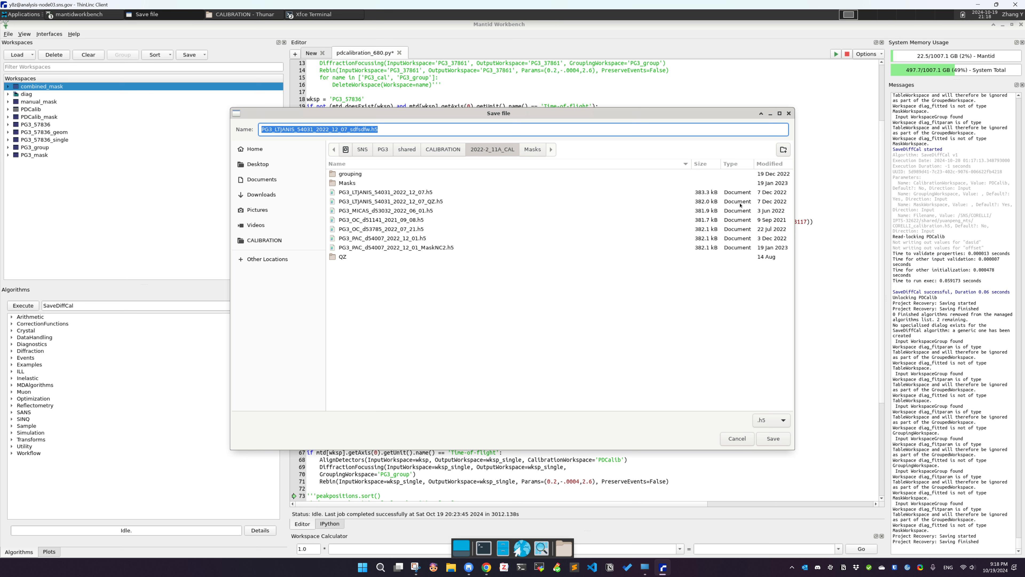
pyautogui.click(788, 114)
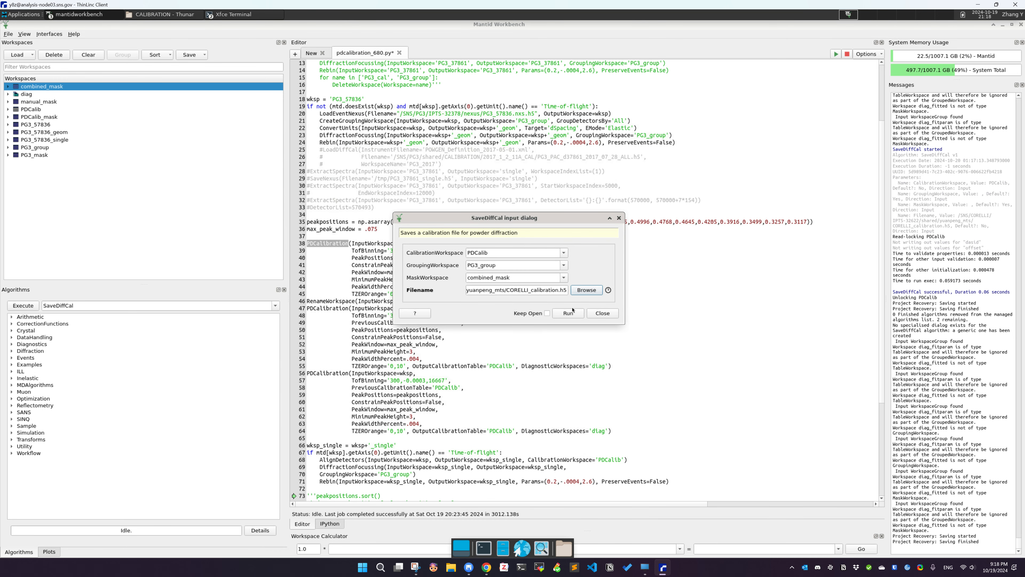